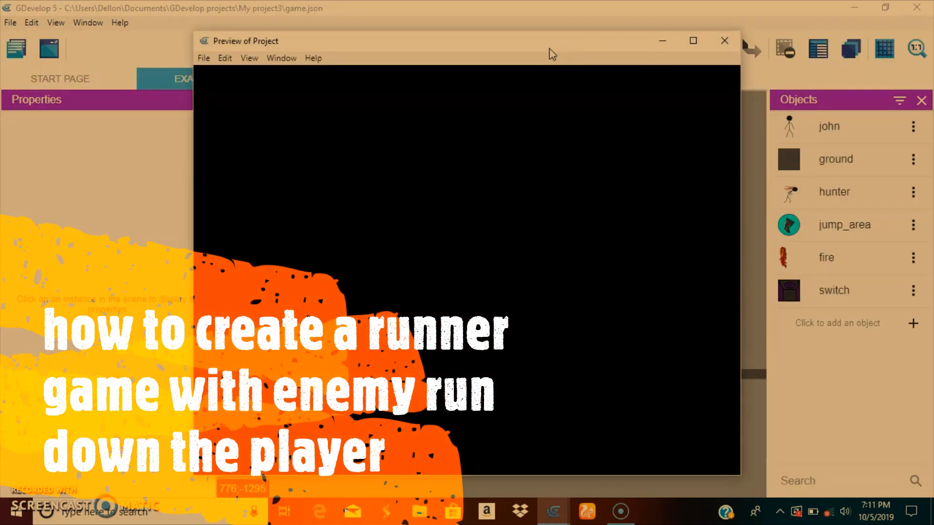
Play-test the running preview by moving and jumping the player around the platform near the hunter, and close it
click(526, 62)
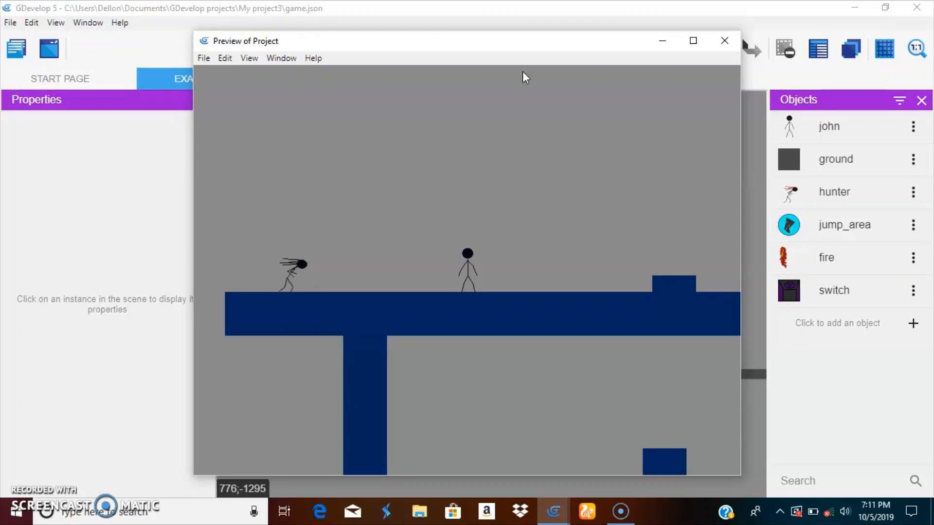
key(Left)
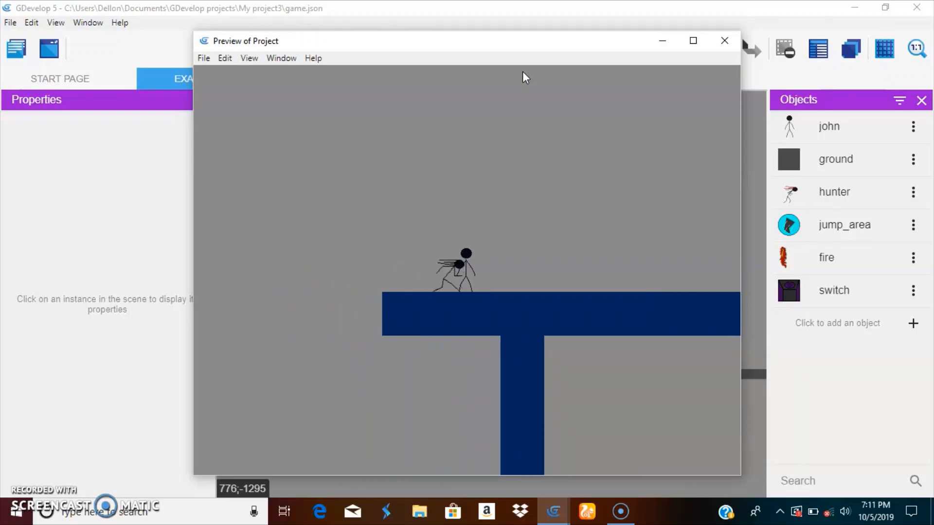
key(Right)
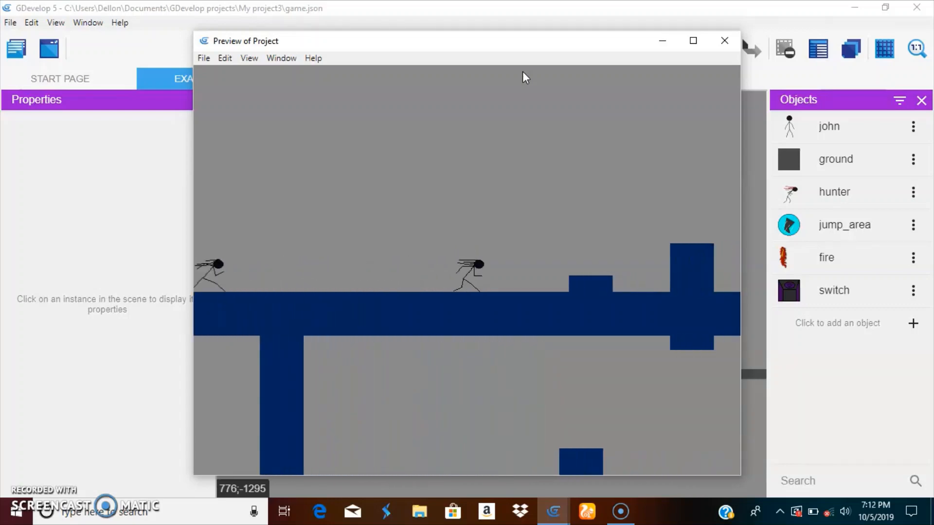
key(space)
key(space)
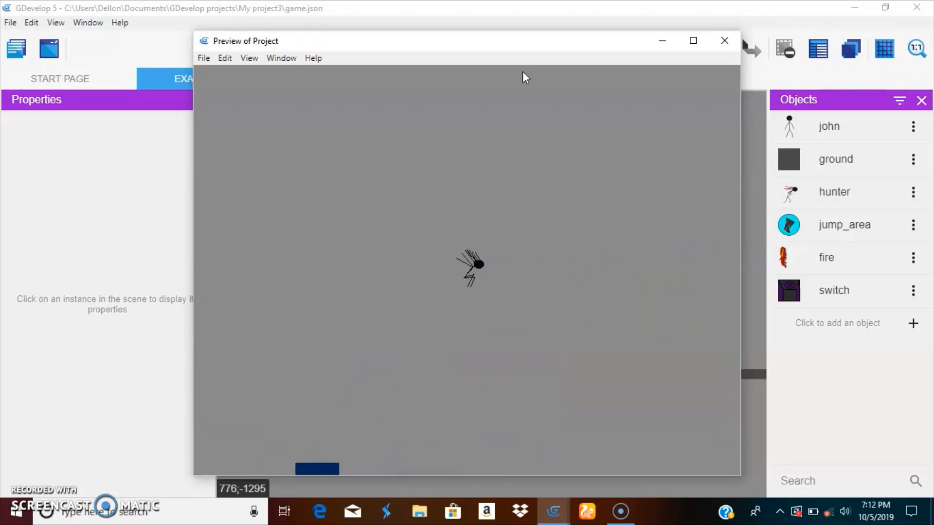
key(Left)
key(space)
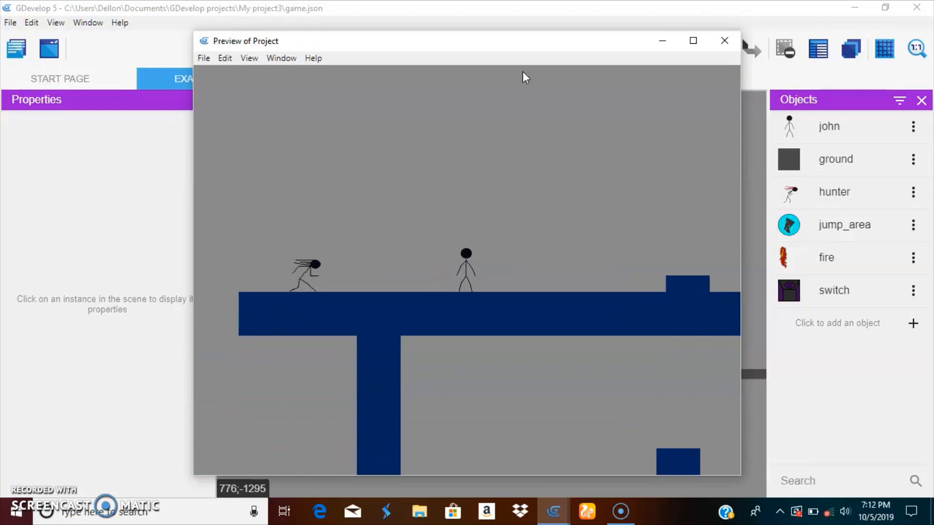
key(space)
key(Right)
key(space)
key(Left)
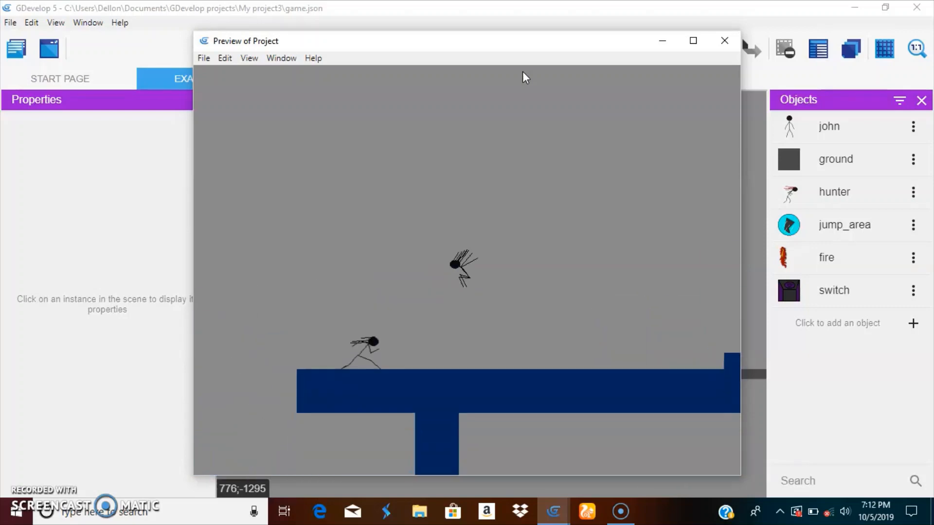
key(Right)
key(space)
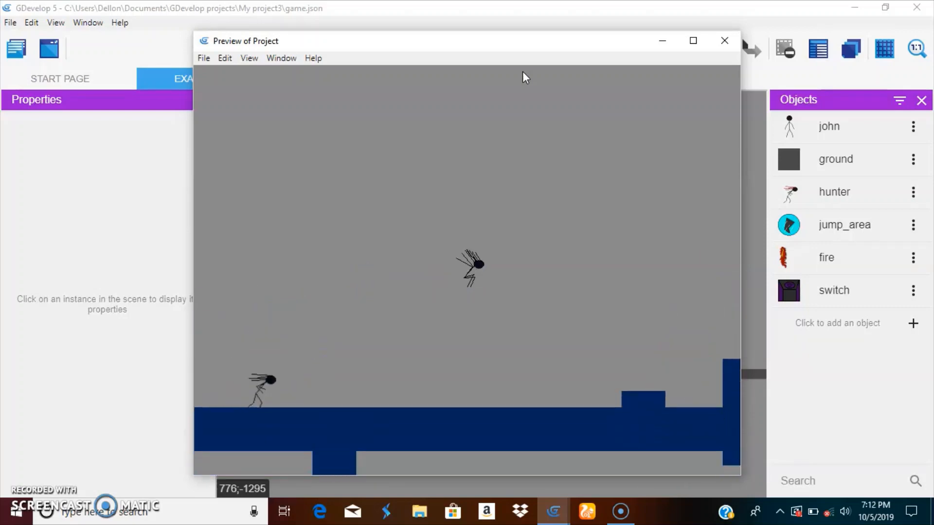
key(Left)
key(Right)
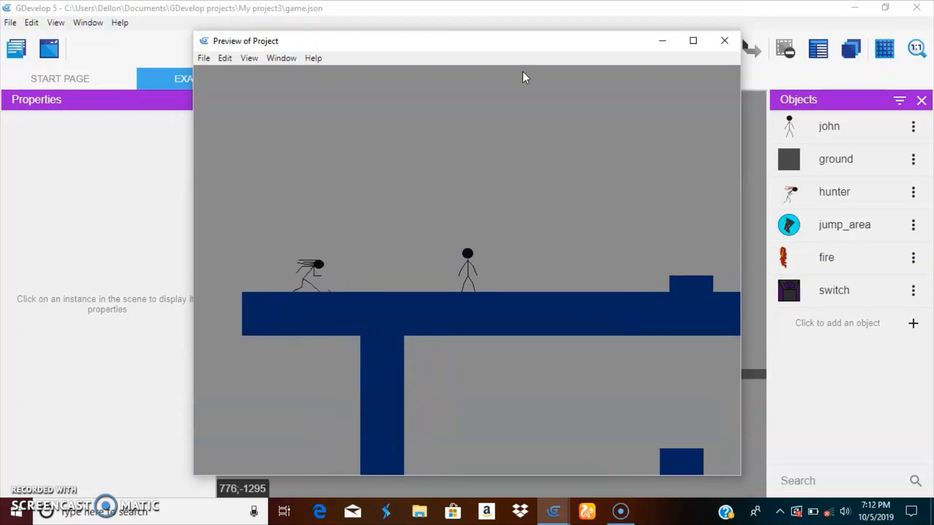
key(Left)
key(Right)
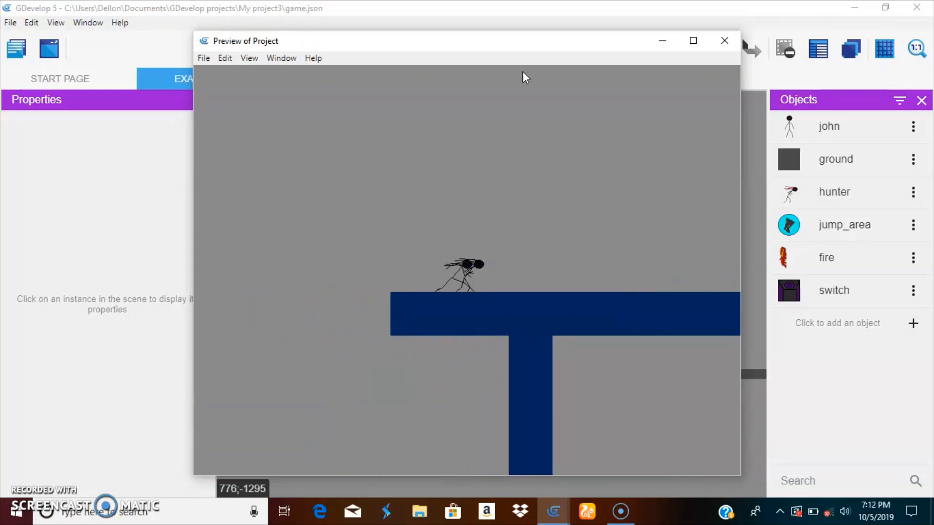
key(Right)
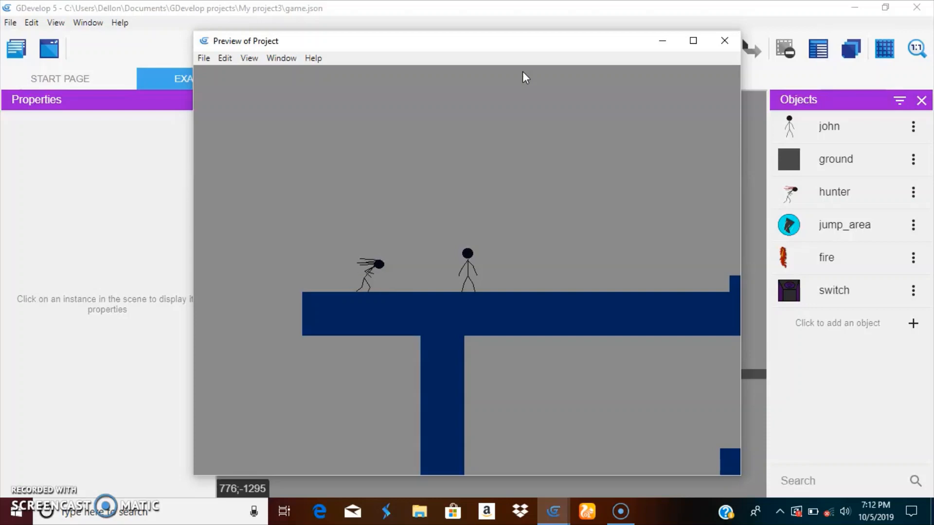
click(716, 50)
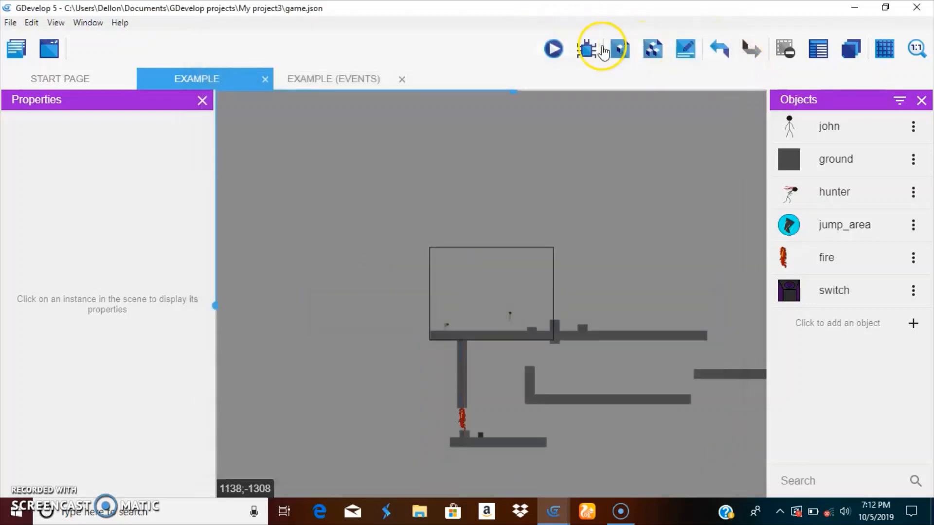
Review the run, jump, fall and stand animations of the hunter object in its properties
click(332, 78)
click(166, 78)
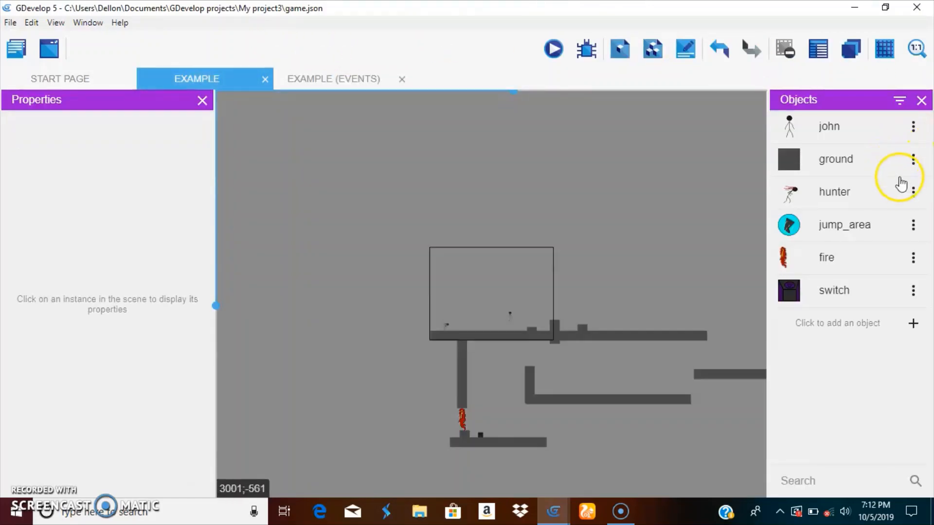
click(913, 190)
click(844, 216)
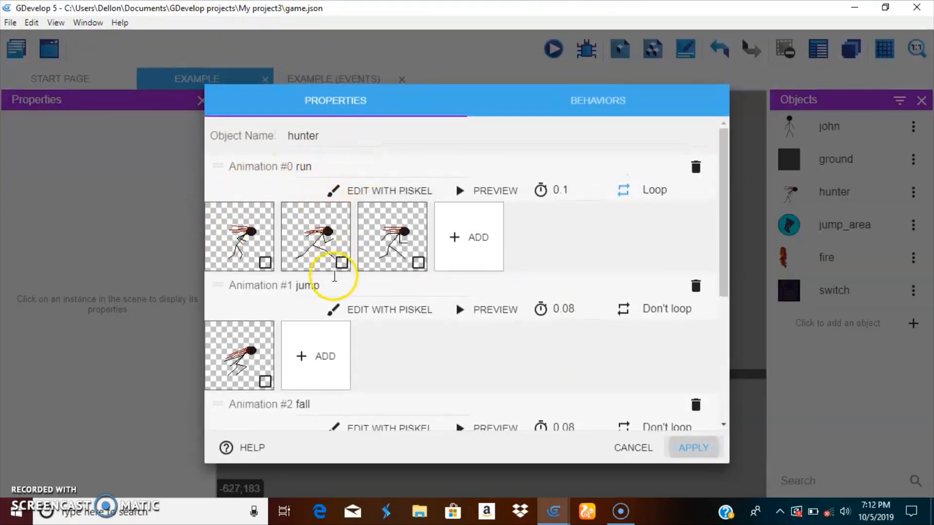
scroll(333, 269, down, 3)
scroll(458, 268, down, 2)
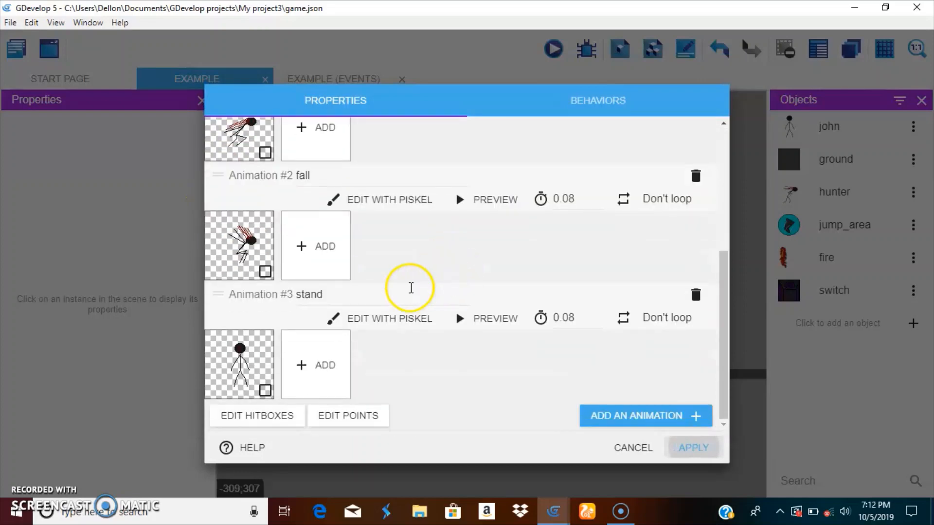
click(701, 449)
Add a new event group named hunter to the EXAMPLE scene's events
click(327, 76)
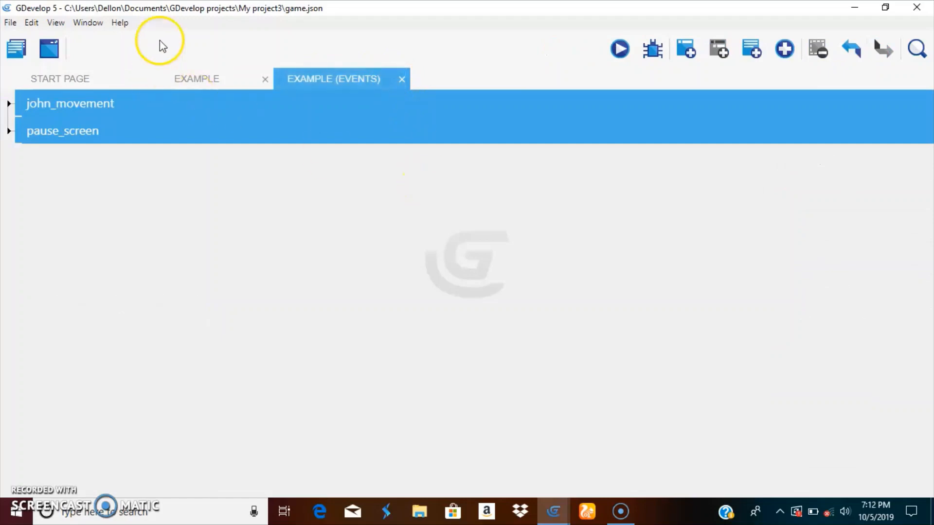
click(208, 78)
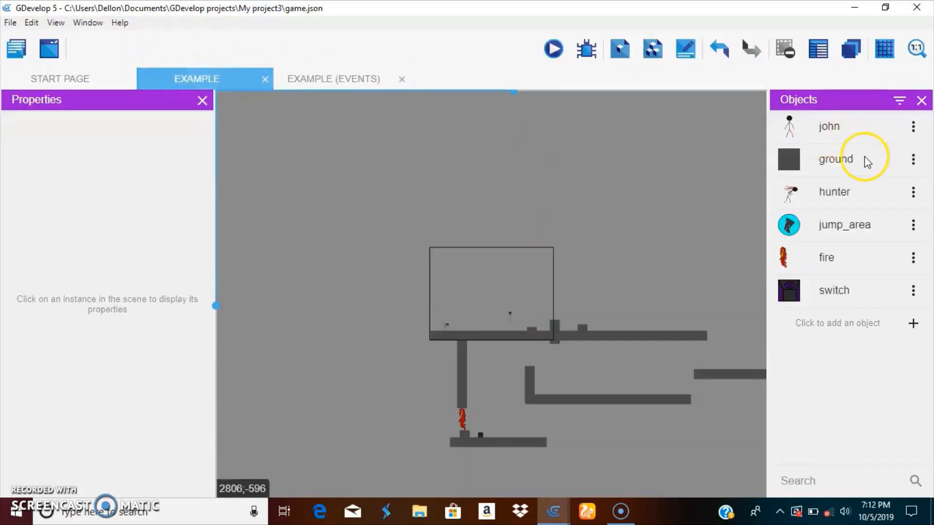
click(333, 79)
click(784, 48)
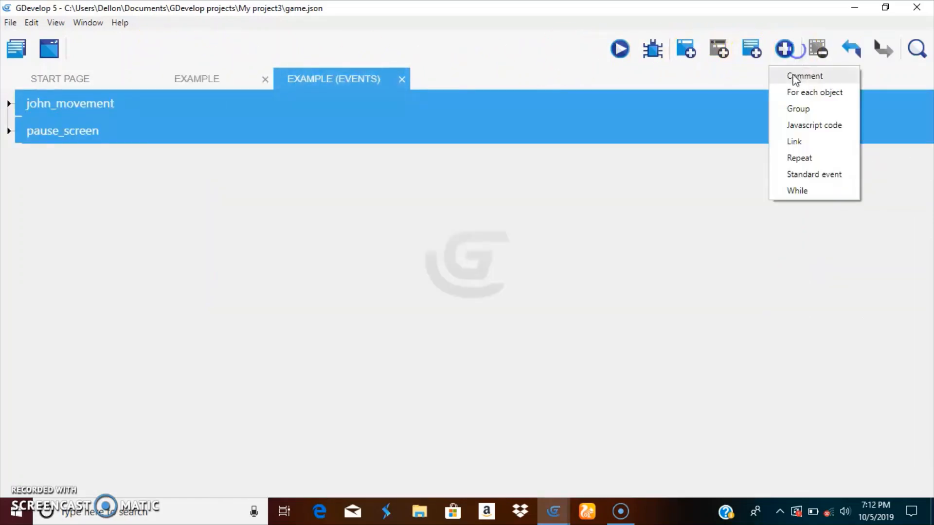
click(797, 109)
click(66, 158)
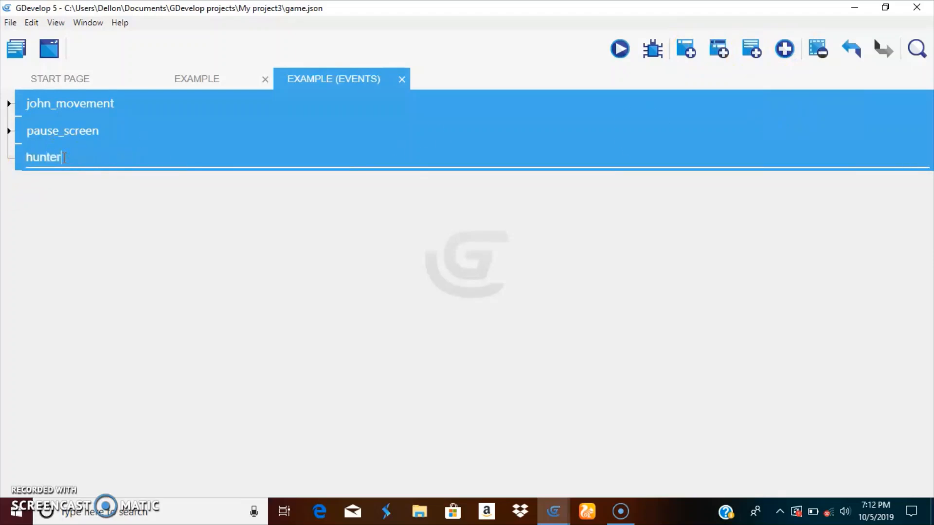
text(hunter)
Add four empty sub-events inside the hunter group, leaving the group expanded
click(719, 49)
click(719, 49)
click(720, 49)
click(720, 48)
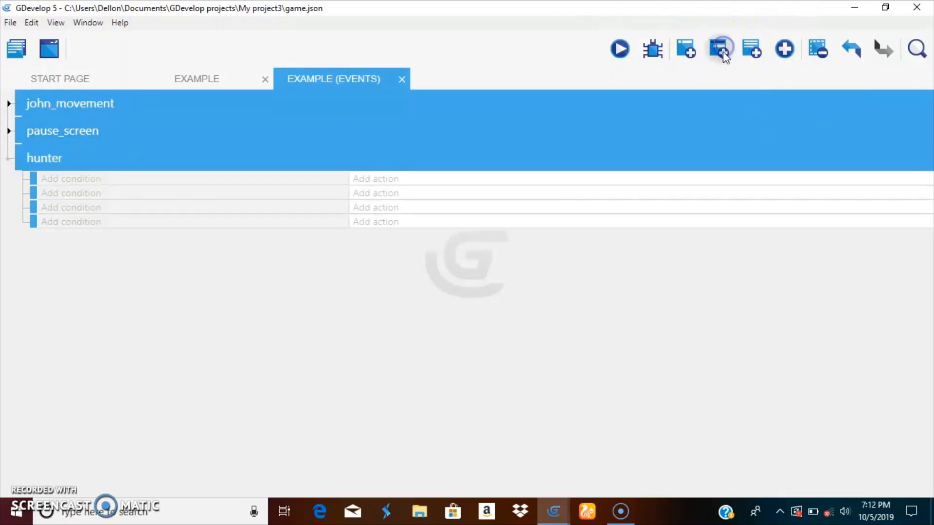
click(9, 159)
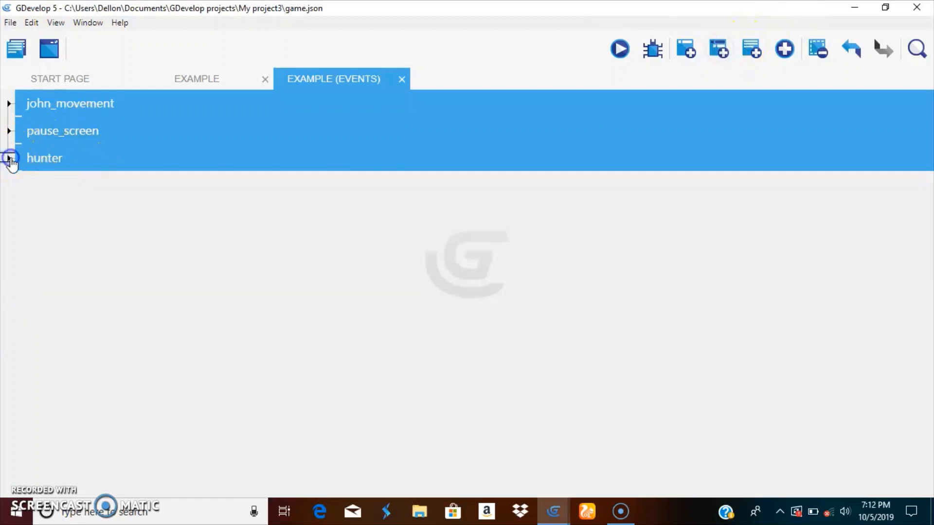
click(10, 159)
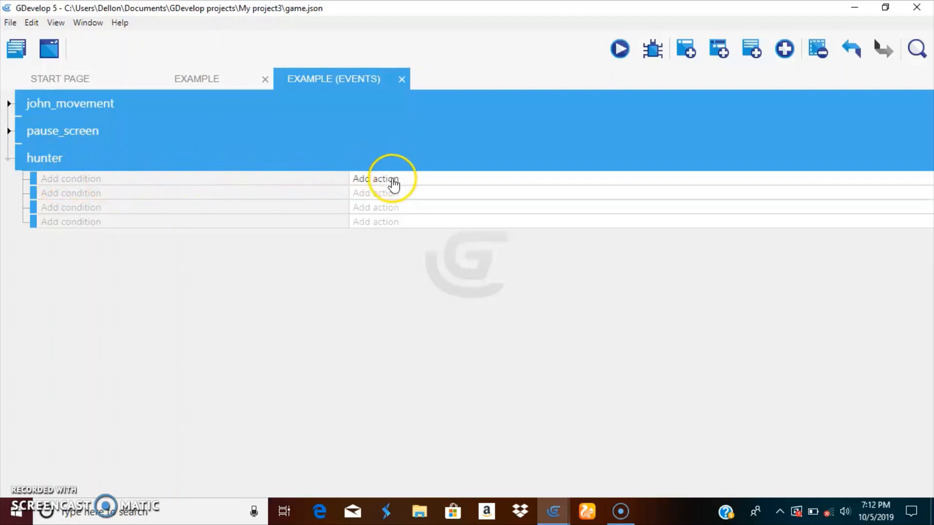
Add an action to the first hunter sub-event that moves hunter toward john with an instant force at speed 300
click(391, 179)
click(136, 136)
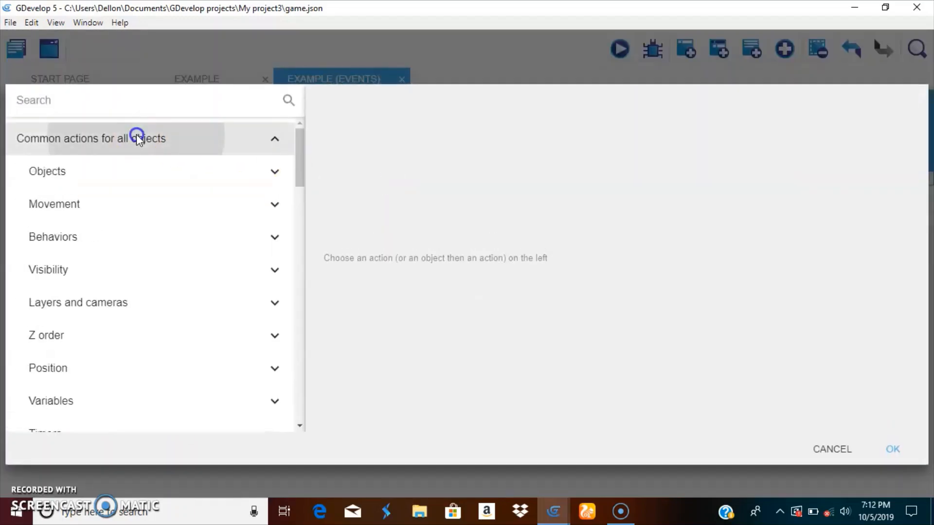
click(91, 207)
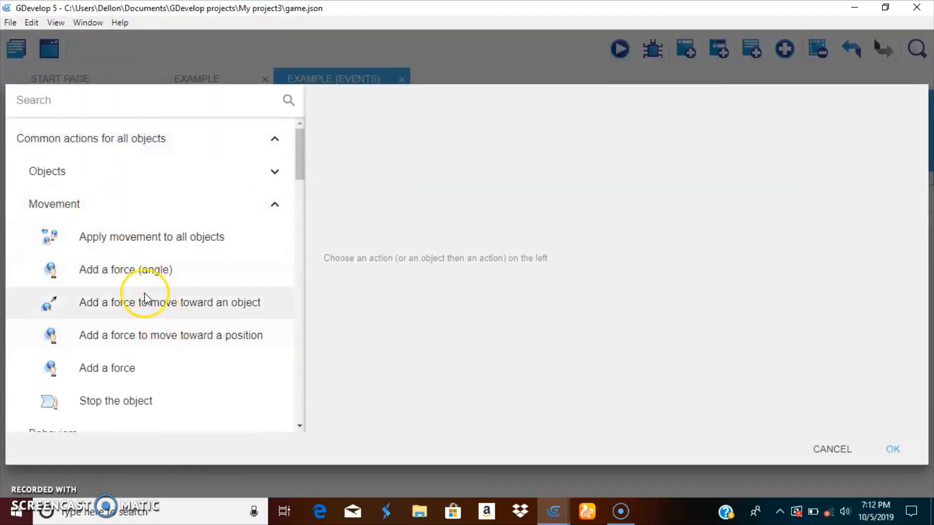
click(218, 311)
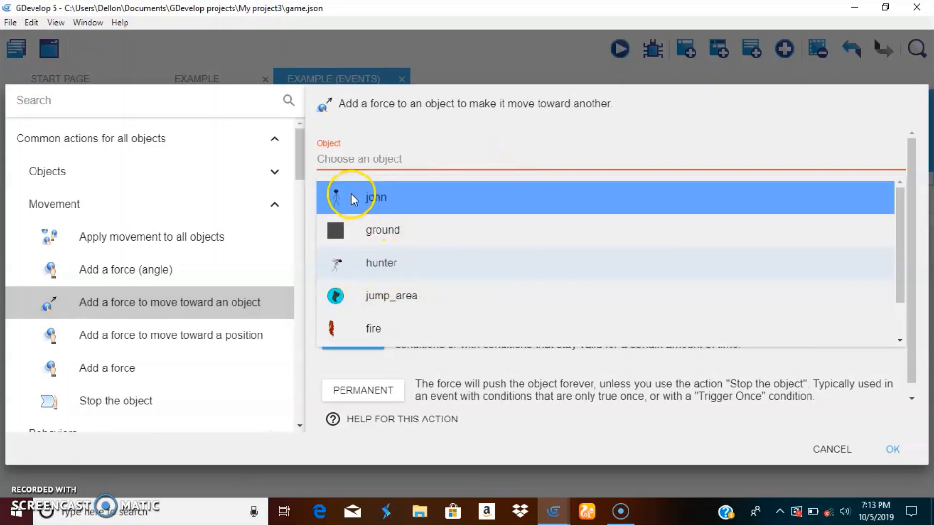
click(360, 253)
click(344, 214)
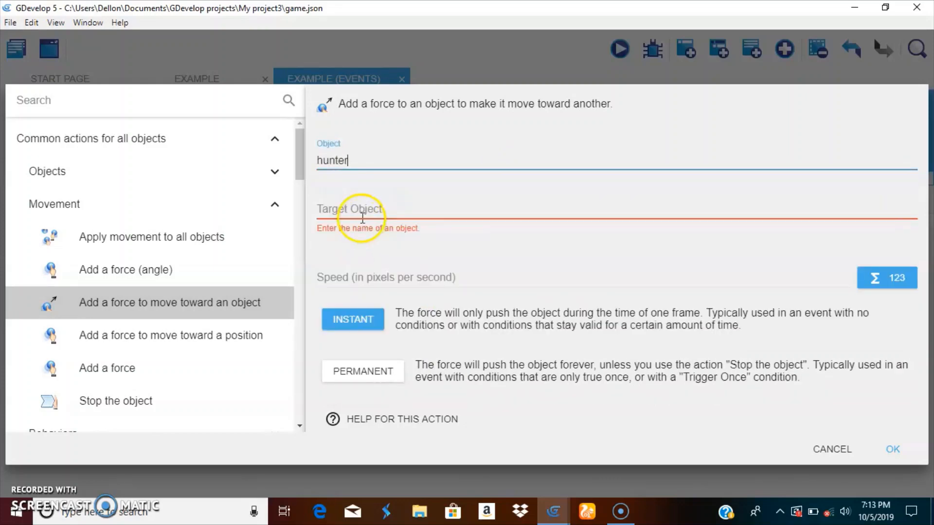
click(374, 245)
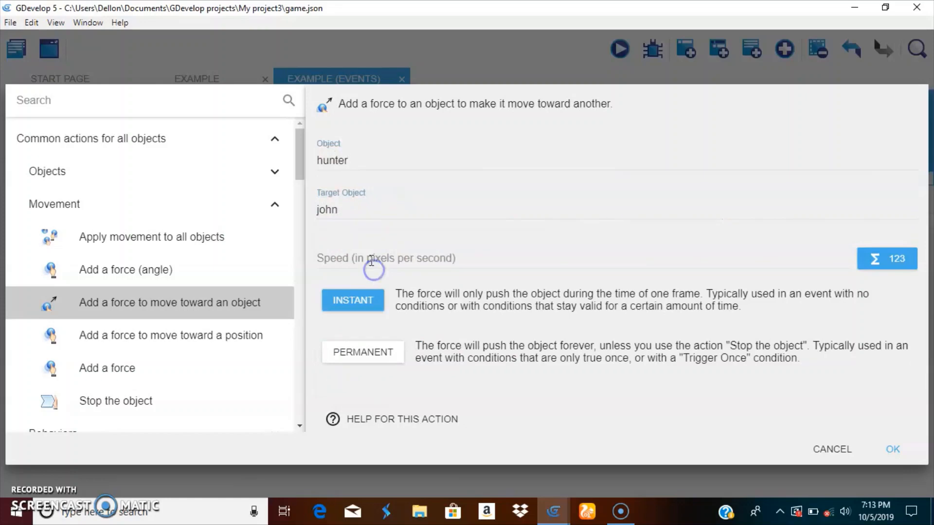
click(371, 259)
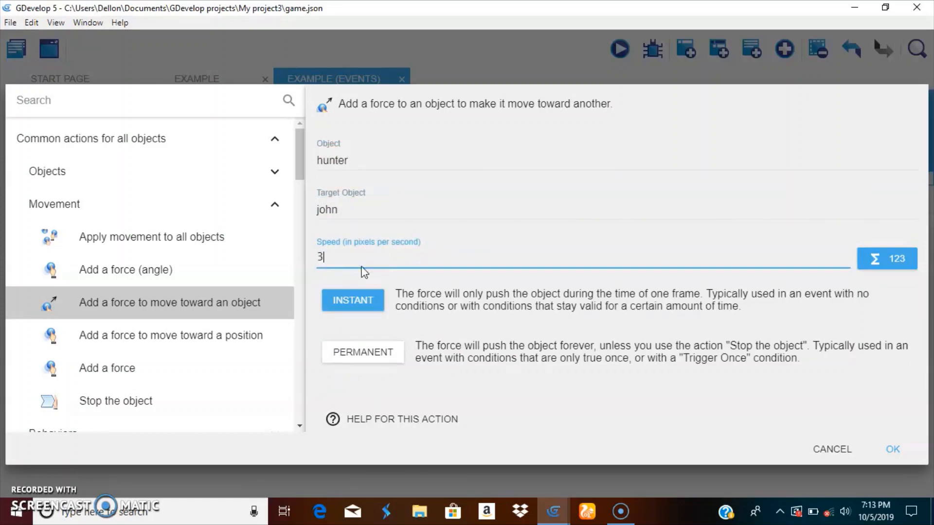
text(300)
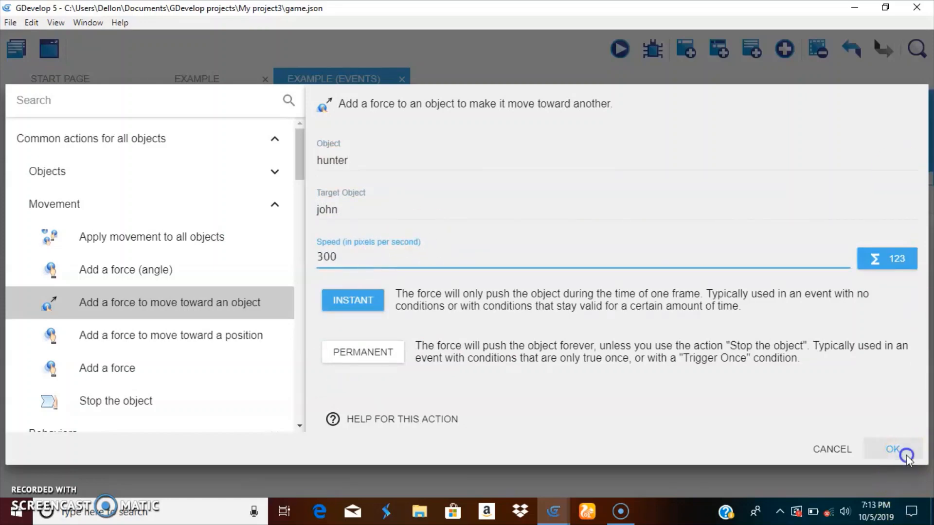
click(892, 448)
Preview the game and run and jump the player over the obstacles to test the hunter's chase, and close the preview
click(607, 48)
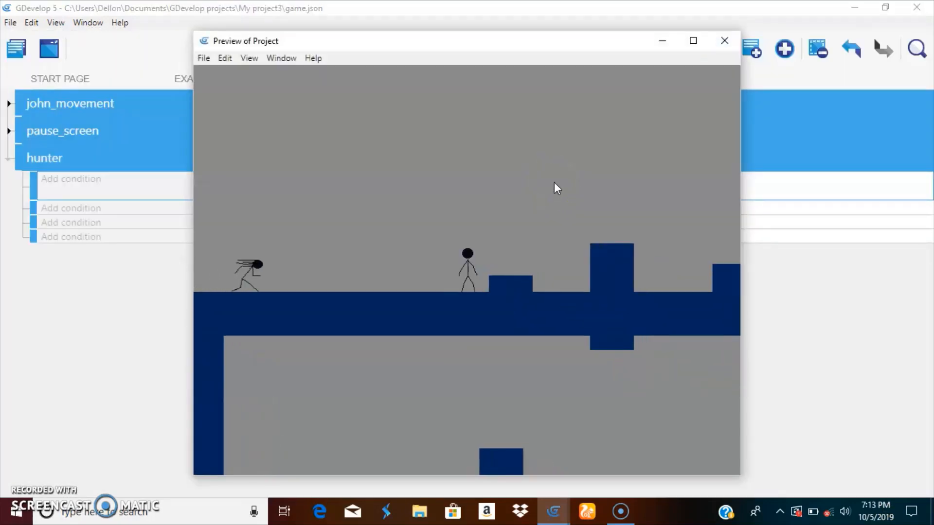
key(space)
key(Right)
key(space)
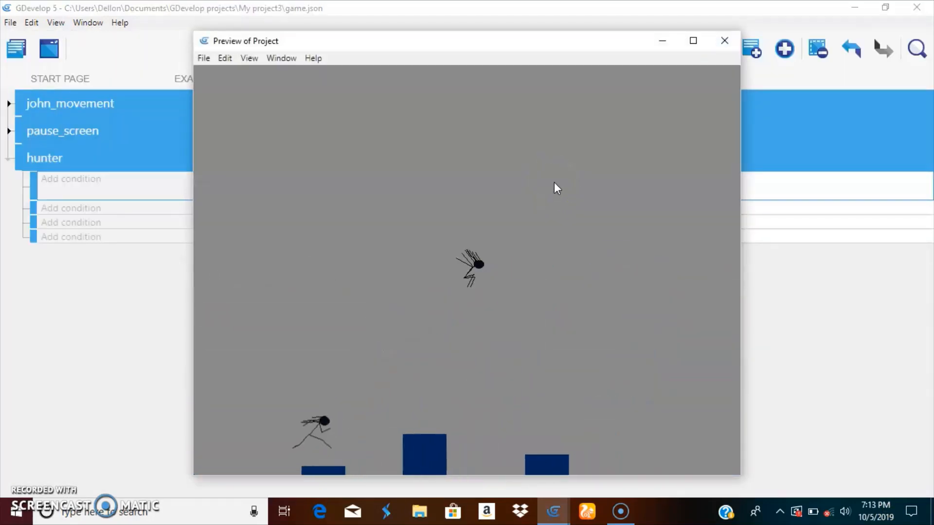
key(Right)
key(space)
key(Left)
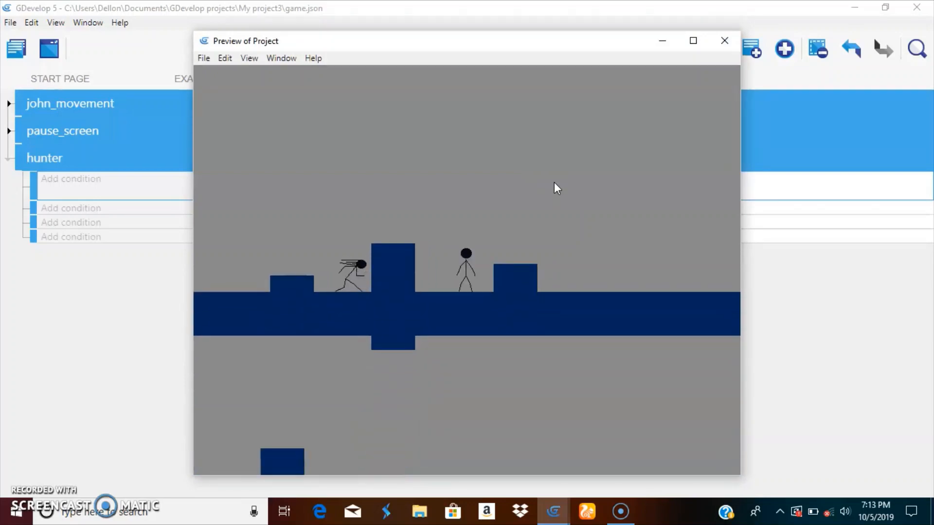
key(Left)
key(Right)
key(space)
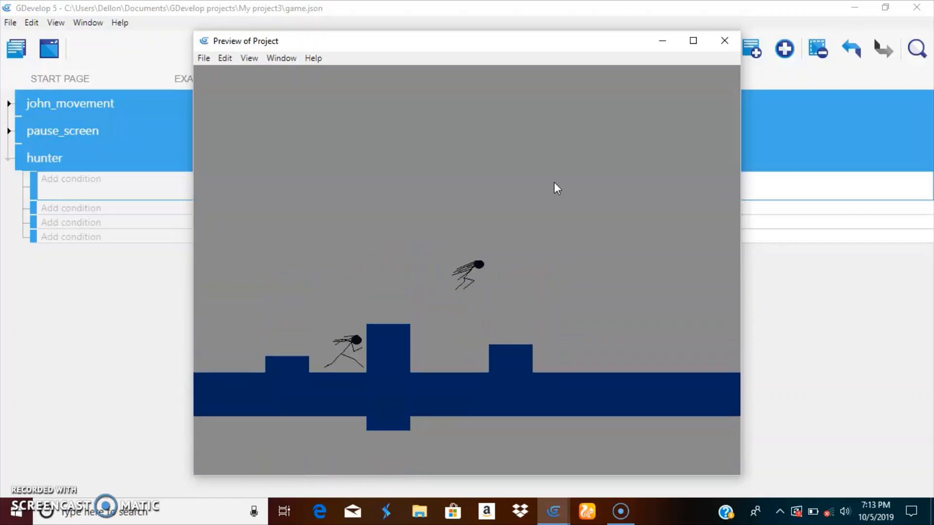
click(724, 41)
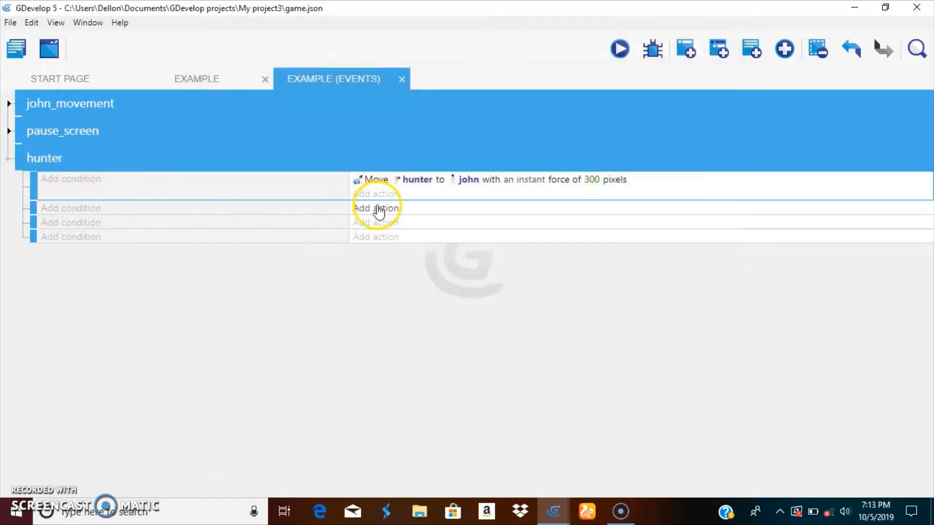
Start a condition for the second hunter sub-event using the movement check An object is moving toward another
click(60, 209)
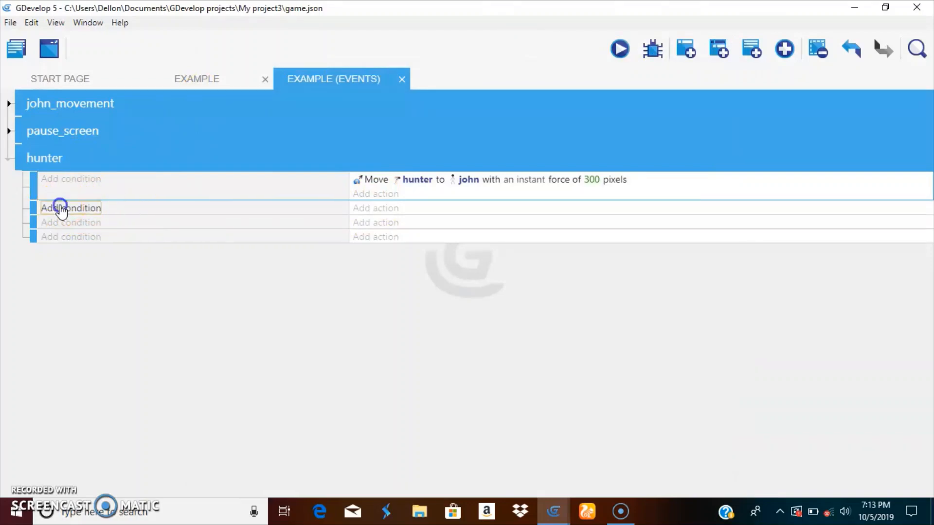
click(88, 138)
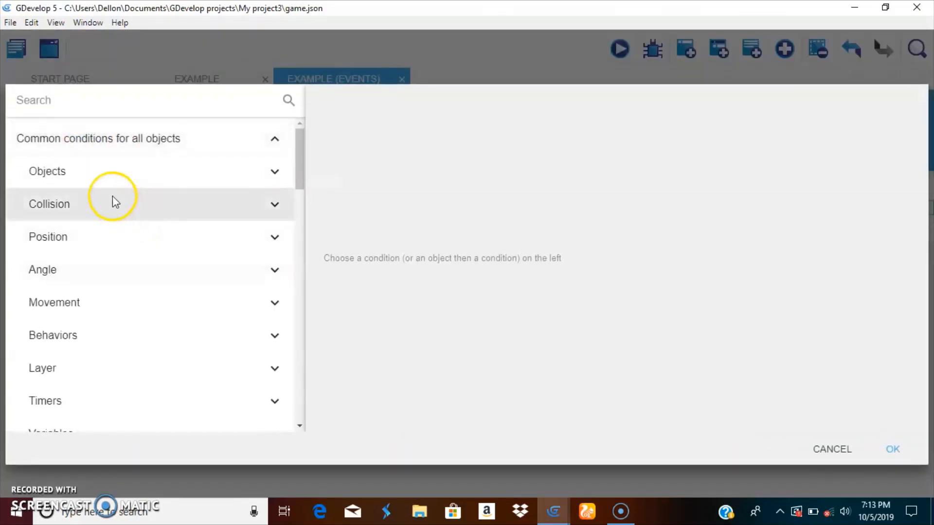
click(78, 301)
scroll(97, 268, down, 3)
scroll(117, 223, up, 1)
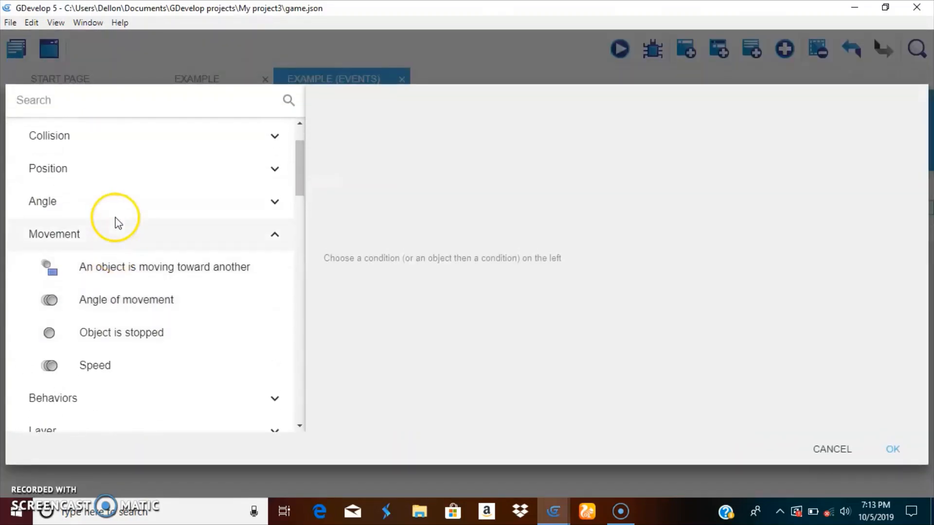
click(130, 268)
click(159, 331)
click(160, 270)
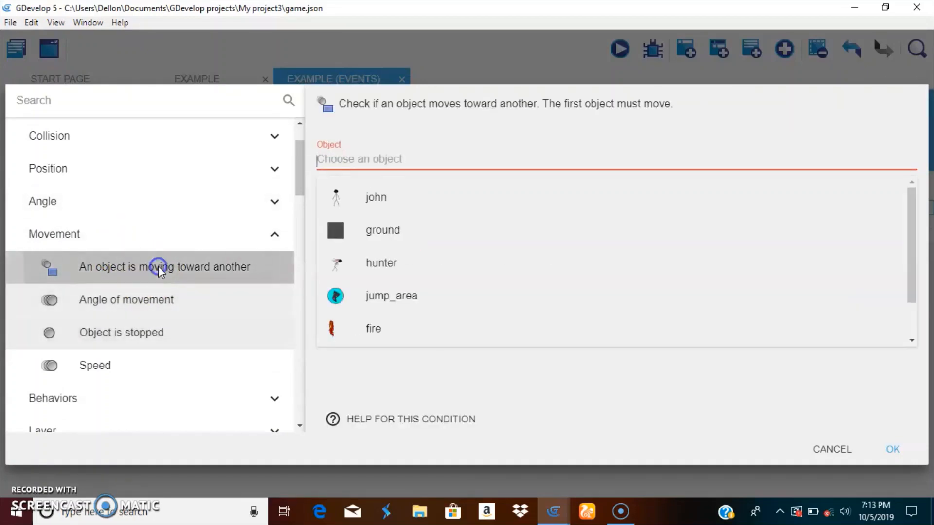
click(154, 308)
click(426, 374)
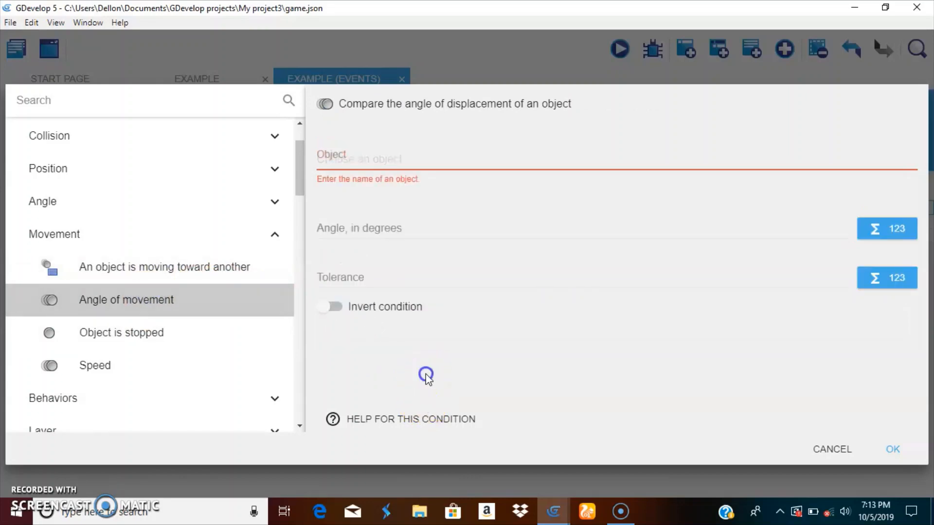
Complete the second sub-event's moving-toward condition with hunter as the moving object and john as the second object
click(204, 267)
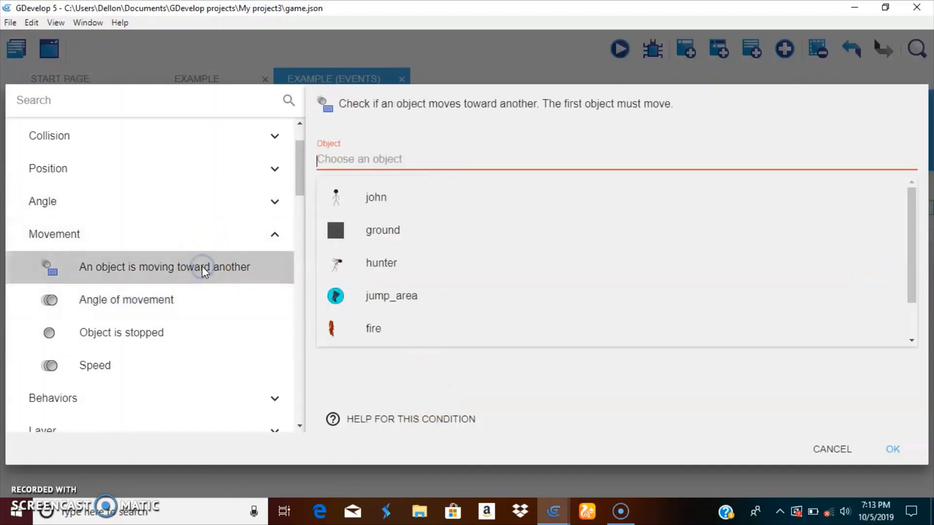
click(360, 204)
click(419, 214)
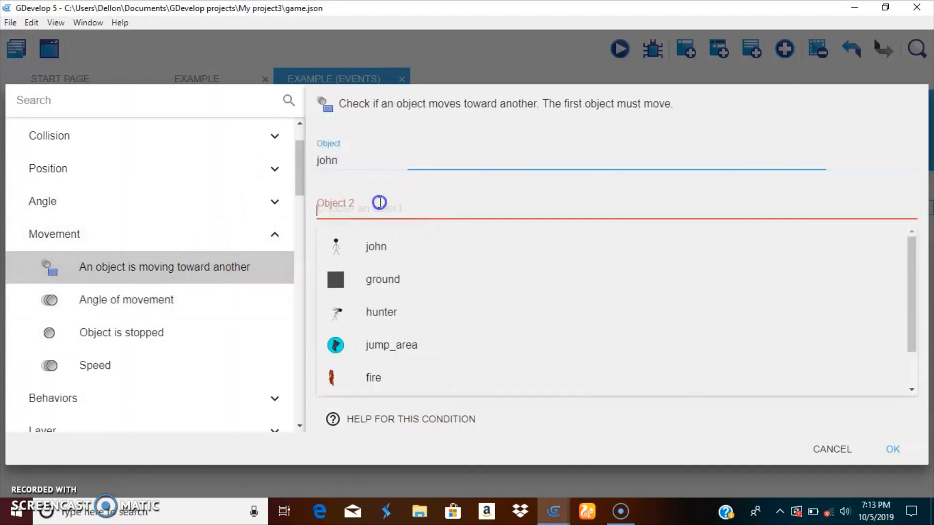
click(381, 172)
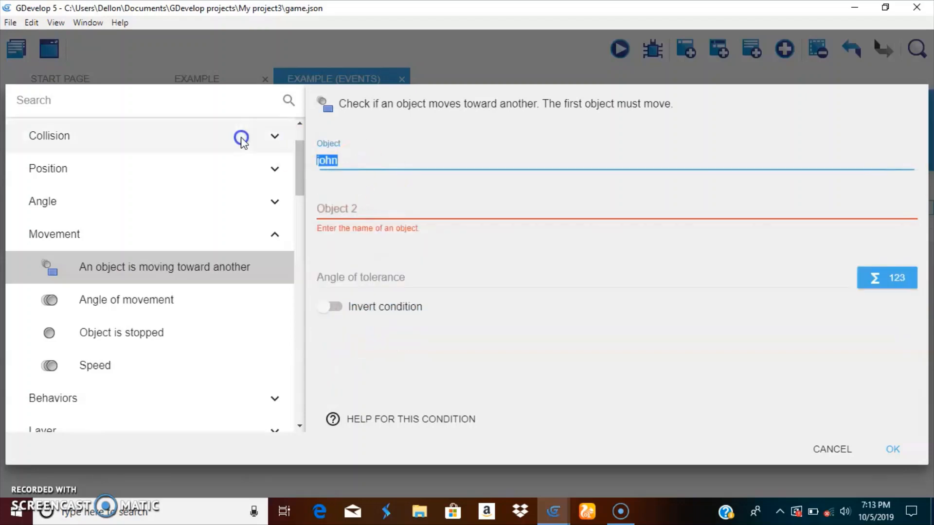
key(BackSpace)
click(380, 257)
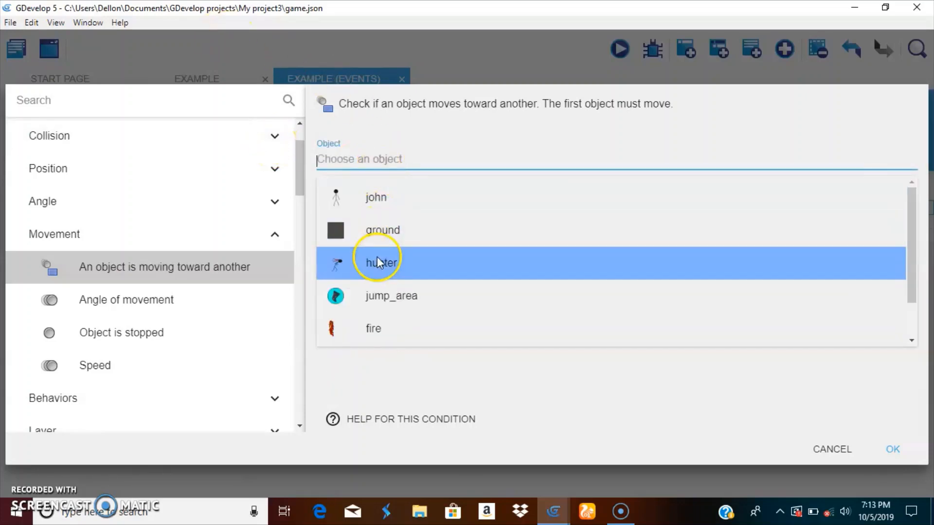
click(382, 202)
click(417, 240)
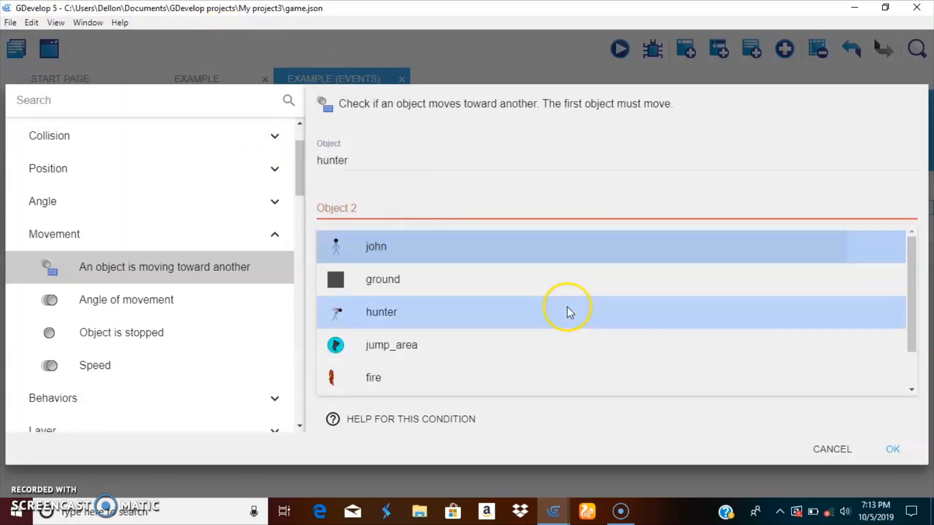
click(893, 448)
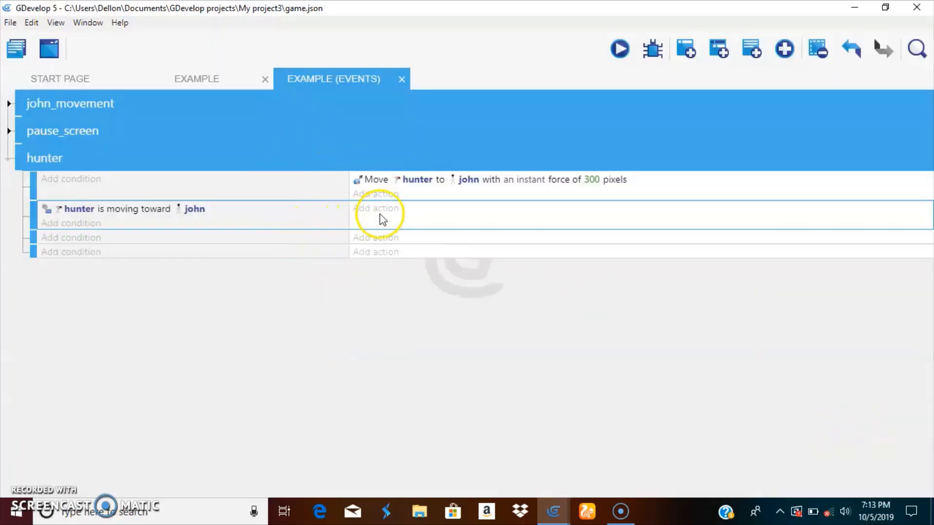
Add a Platform Behavior action to the second hunter sub-event that simulates a right key press for hunter
click(381, 214)
click(119, 137)
click(124, 137)
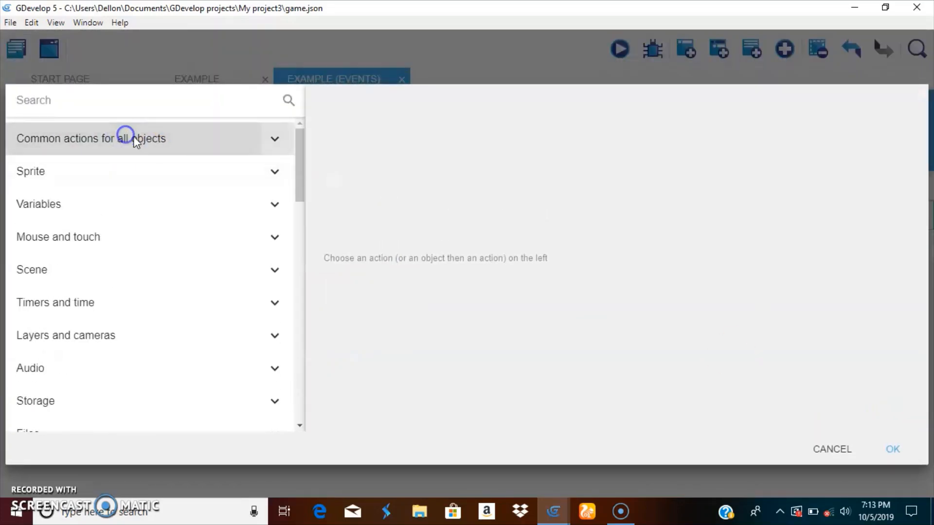
scroll(156, 190, down, 8)
scroll(56, 410, down, 10)
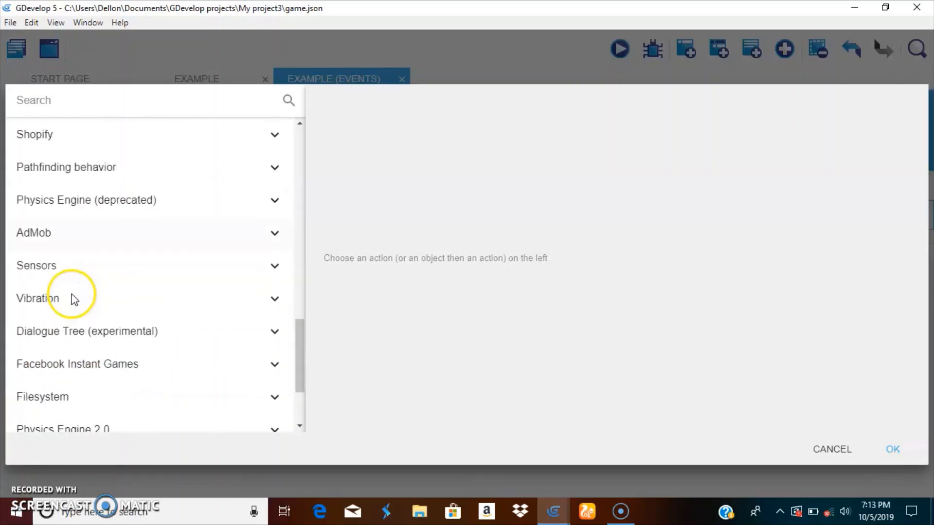
scroll(73, 285, up, 15)
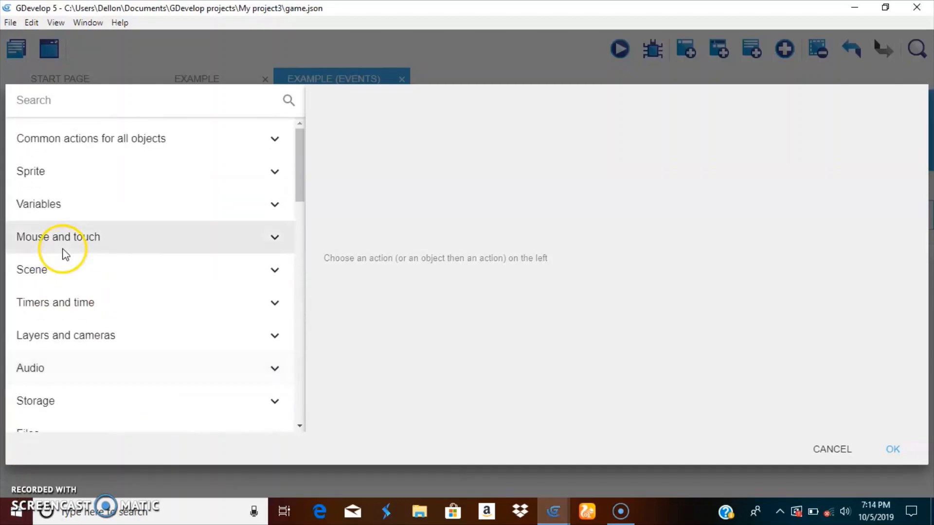
scroll(73, 311, down, 10)
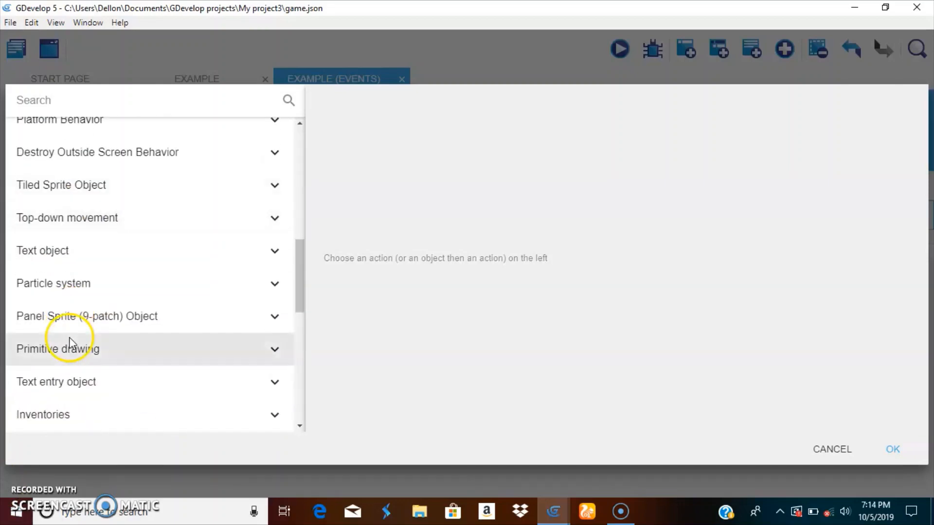
scroll(29, 260, down, 5)
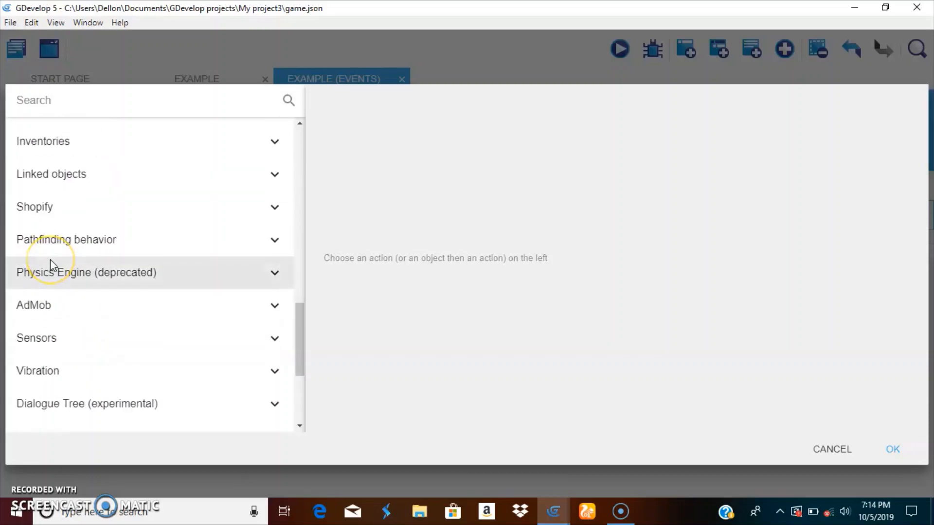
scroll(53, 265, up, 6)
scroll(53, 263, up, 4)
click(61, 324)
scroll(34, 326, down, 6)
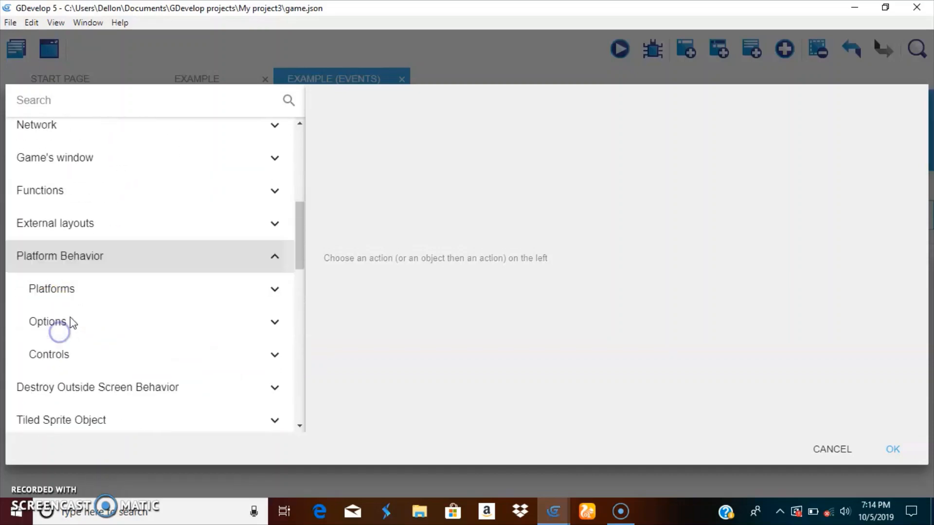
click(104, 223)
scroll(183, 275, down, 3)
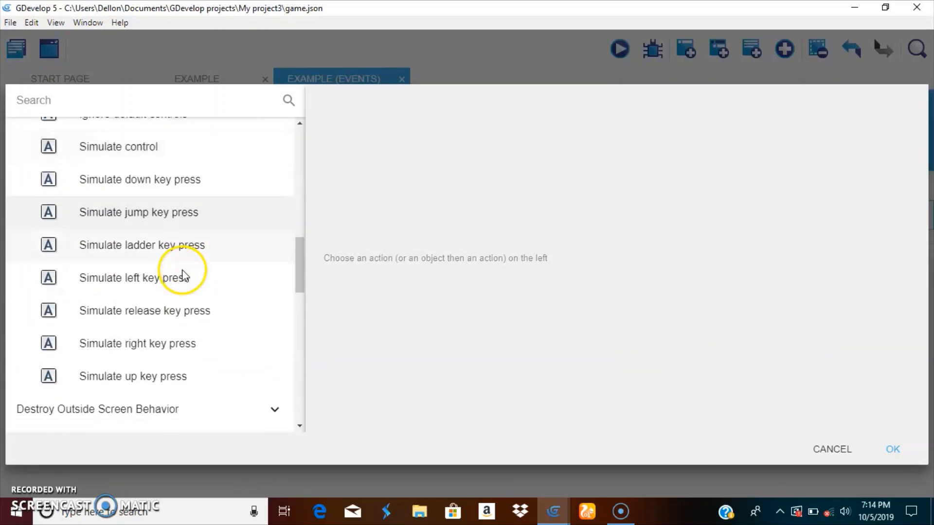
scroll(182, 275, up, 2)
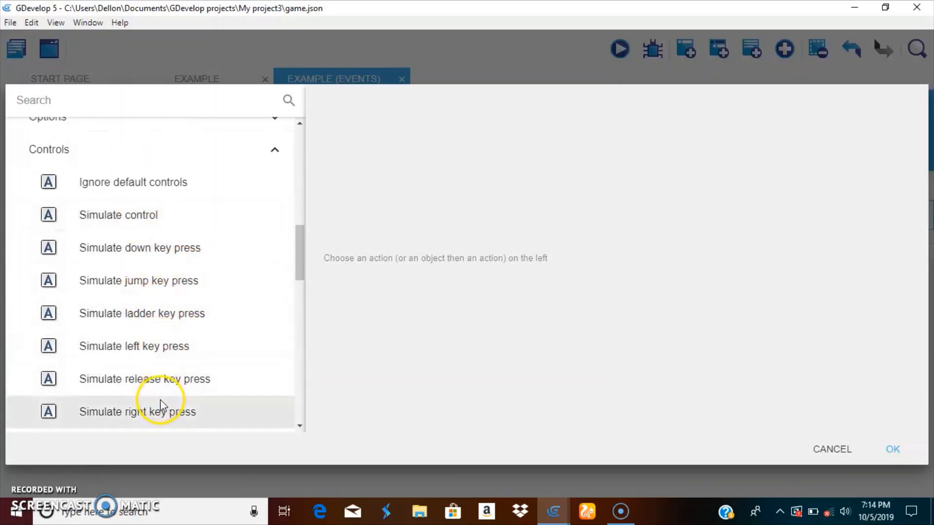
click(147, 413)
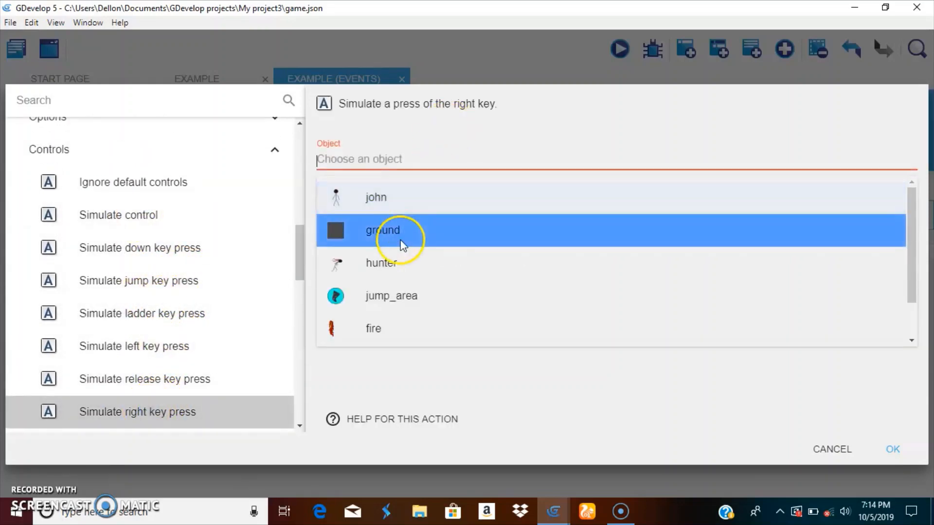
click(399, 260)
click(897, 462)
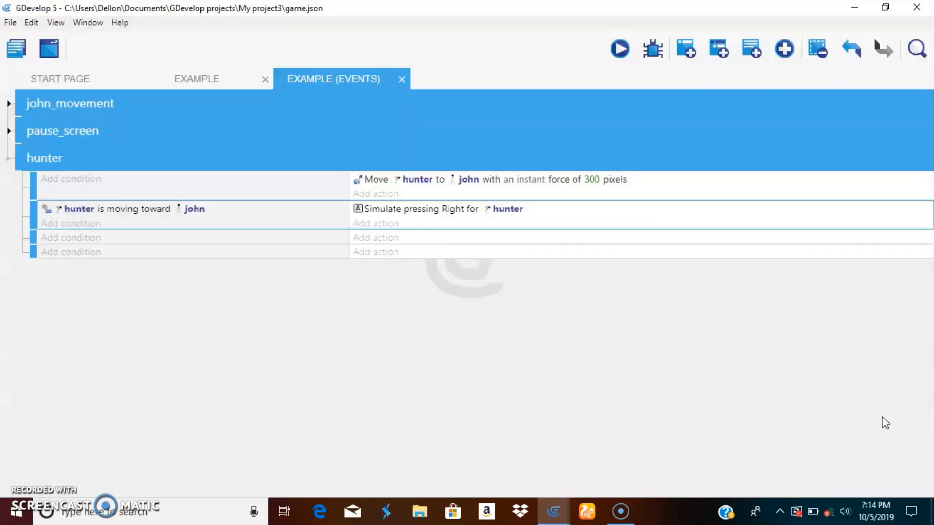
Preview the game to test the hunter's simulated run toward the player, and close the preview
click(619, 50)
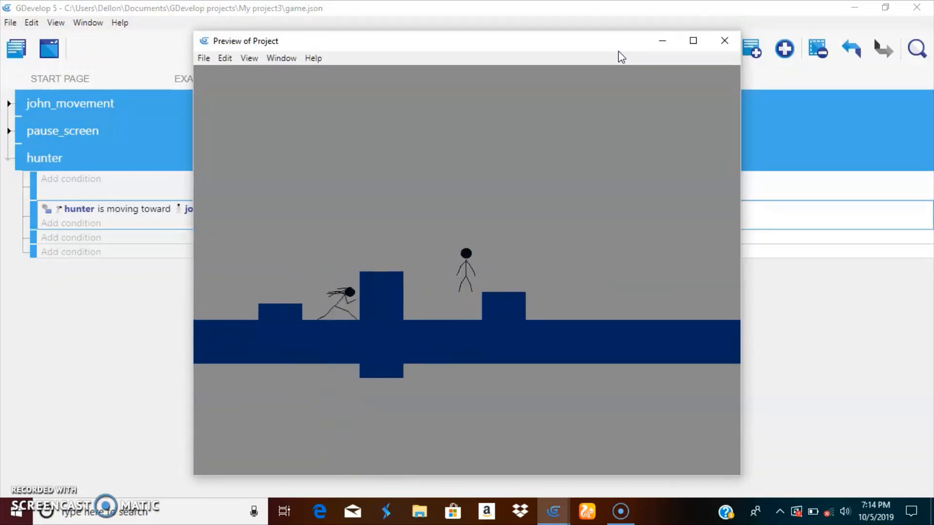
click(725, 43)
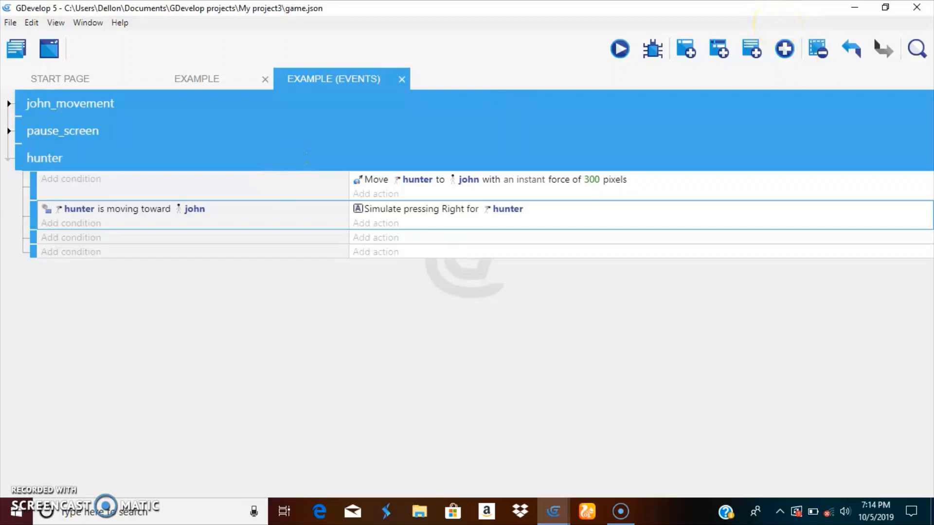
click(58, 211)
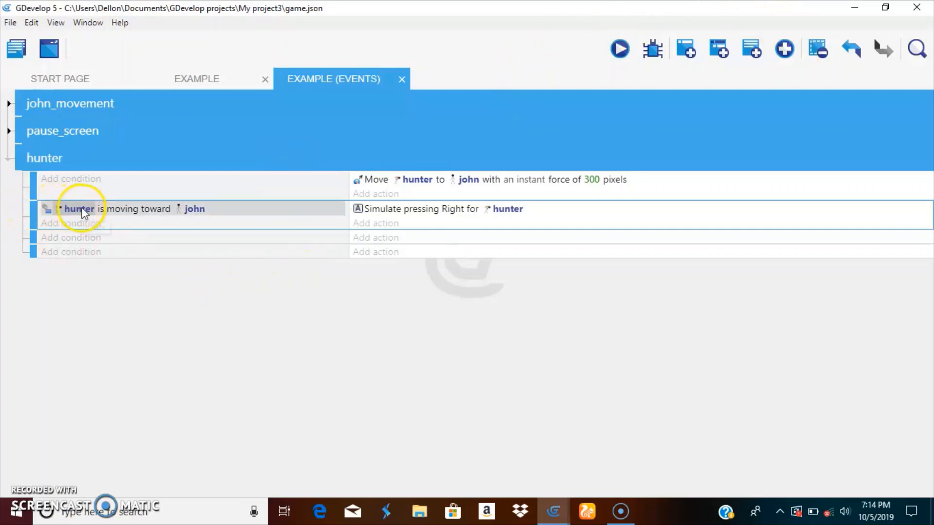
Add a Platform Behavior condition to the third hunter sub-event that checks whether hunter is moving
click(73, 238)
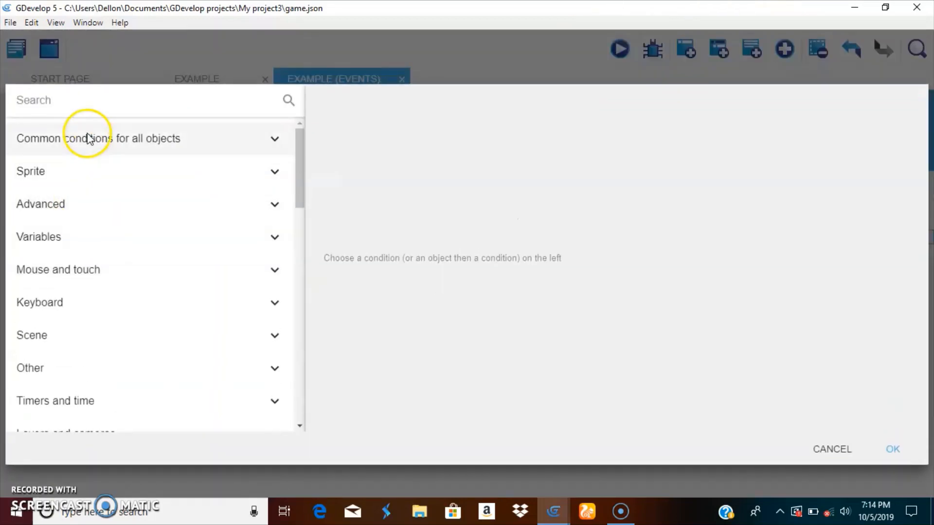
click(88, 139)
scroll(77, 323, down, 7)
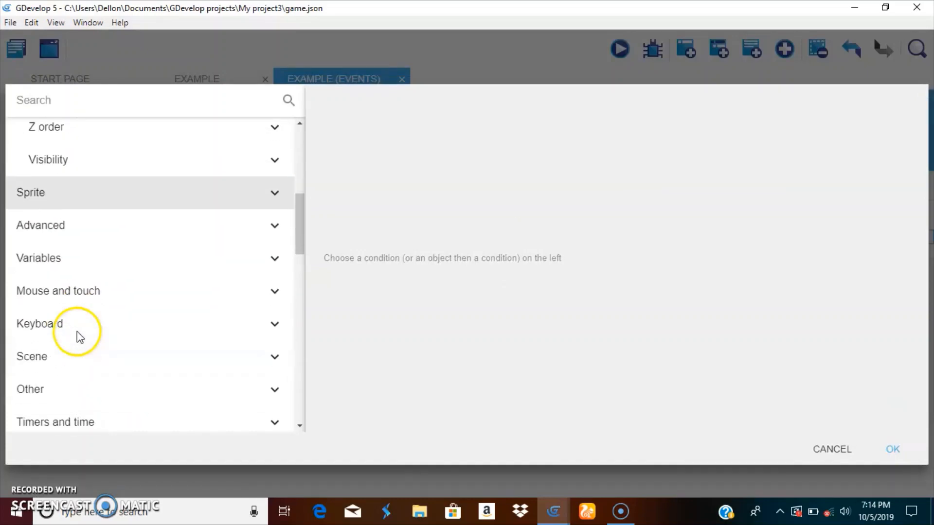
scroll(48, 321, down, 2)
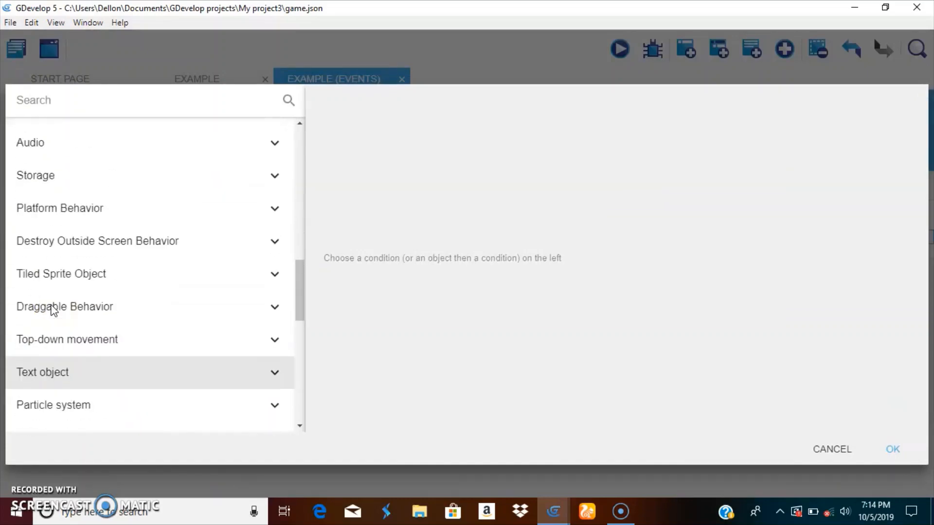
scroll(58, 302, up, 2)
click(78, 278)
scroll(97, 316, down, 4)
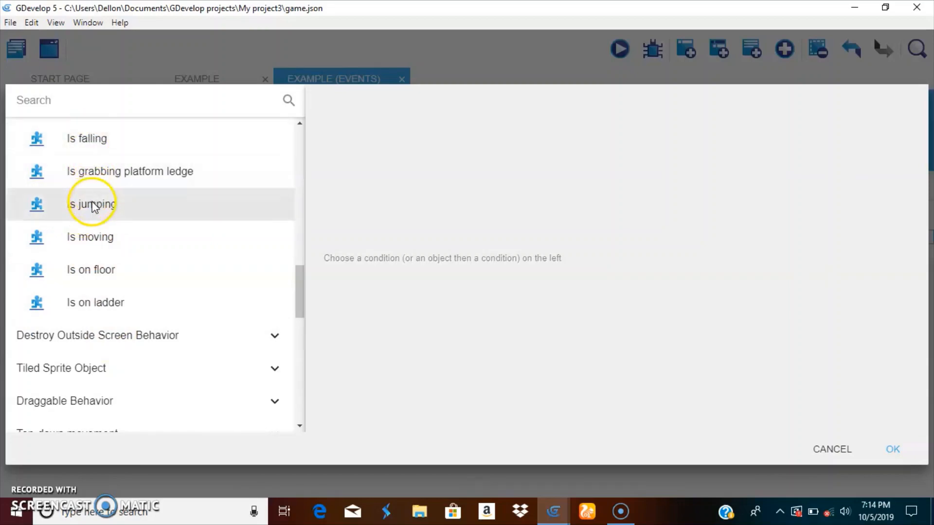
click(94, 242)
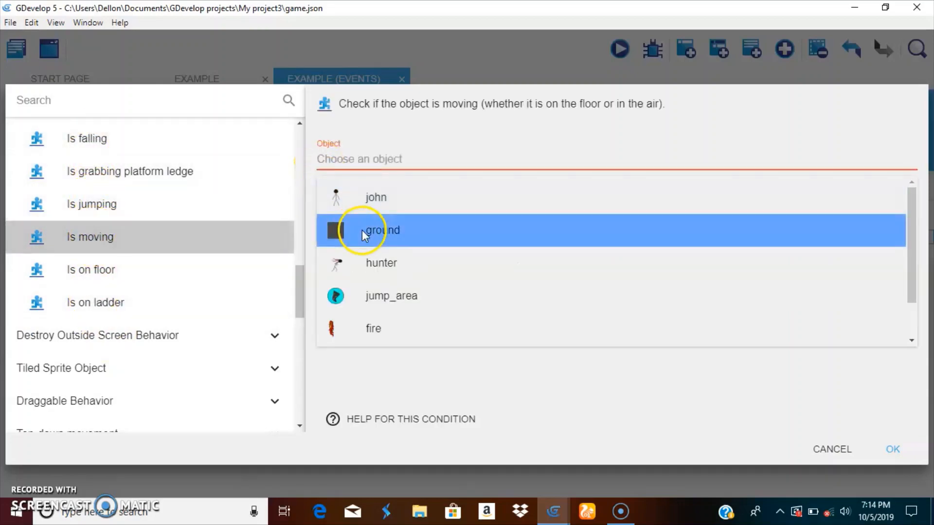
click(393, 263)
click(898, 449)
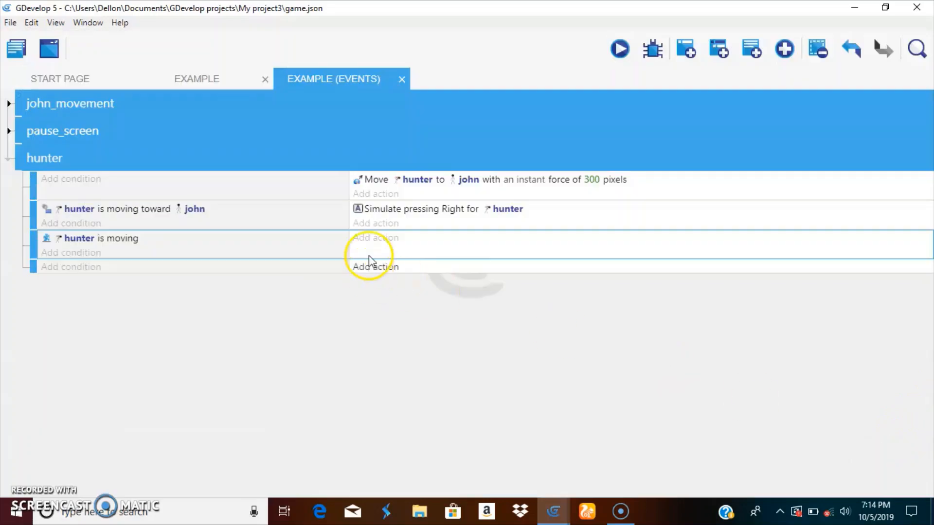
Add a Sprite action to the third hunter sub-event that changes the animation of hunter by name to "run"
click(369, 240)
click(83, 140)
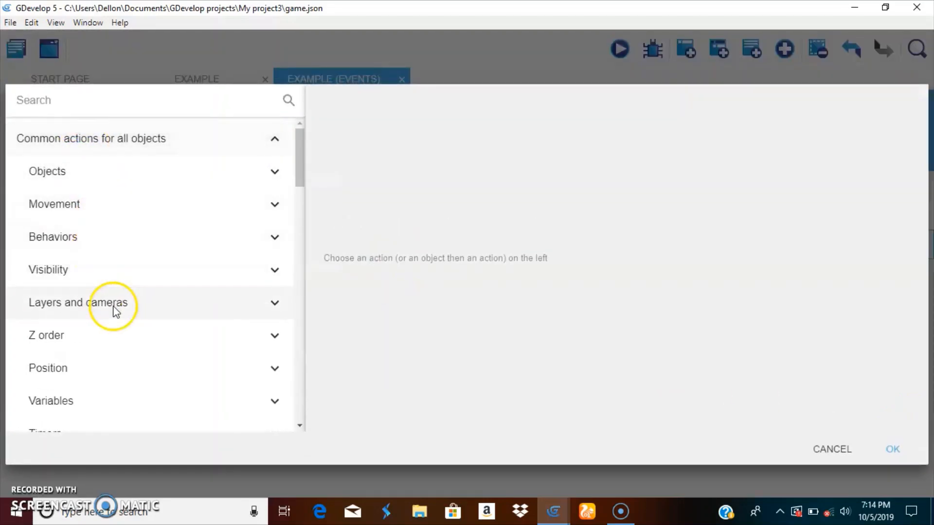
scroll(68, 214, down, 7)
scroll(73, 211, up, 3)
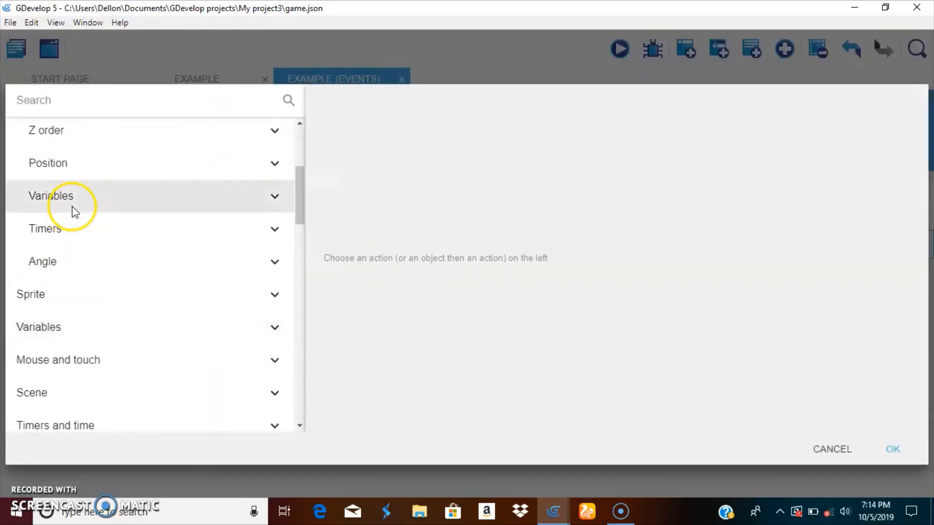
scroll(77, 181, up, 3)
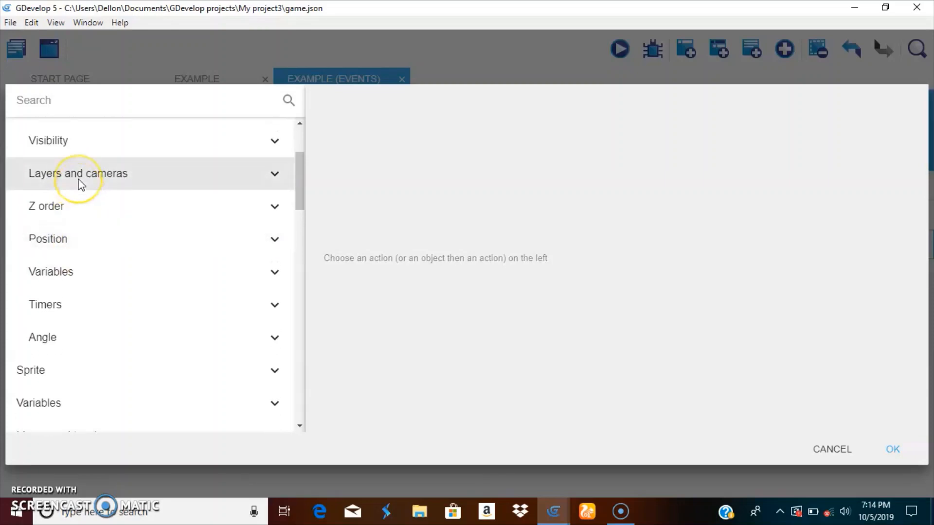
scroll(80, 184, up, 2)
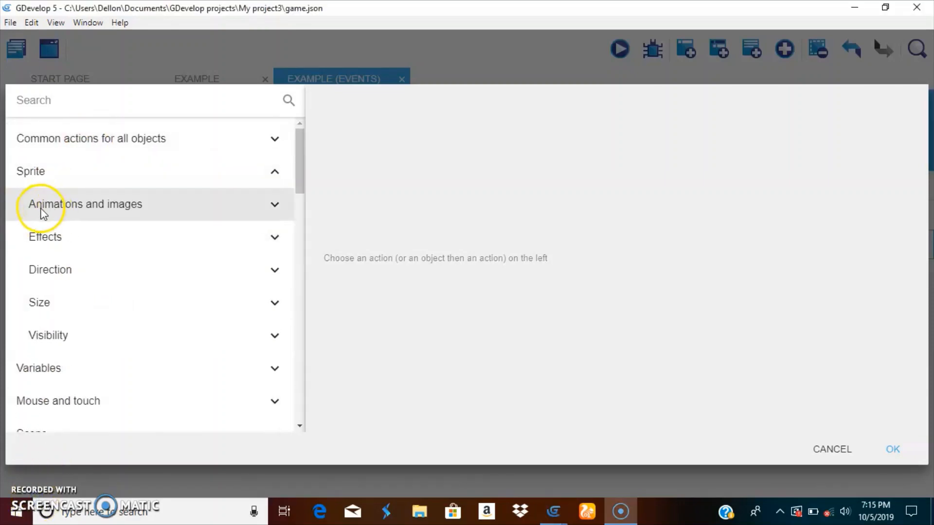
click(42, 210)
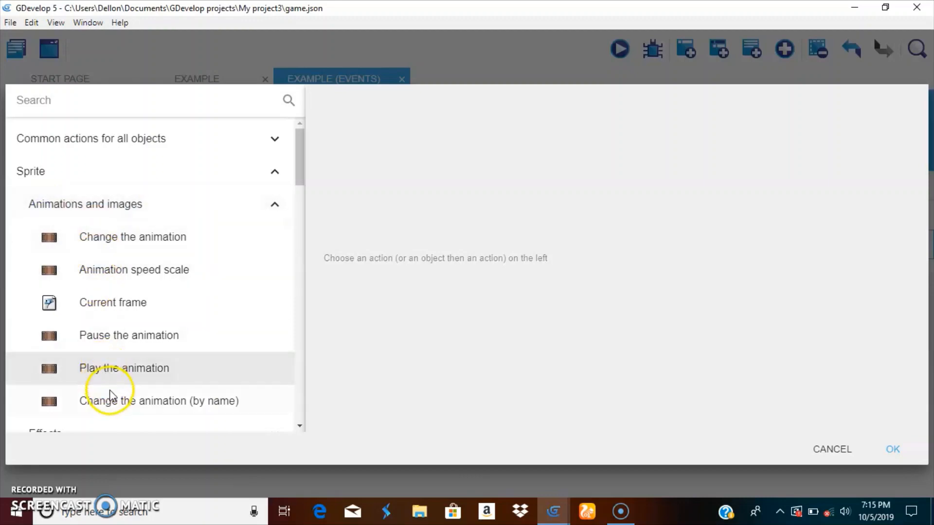
click(110, 398)
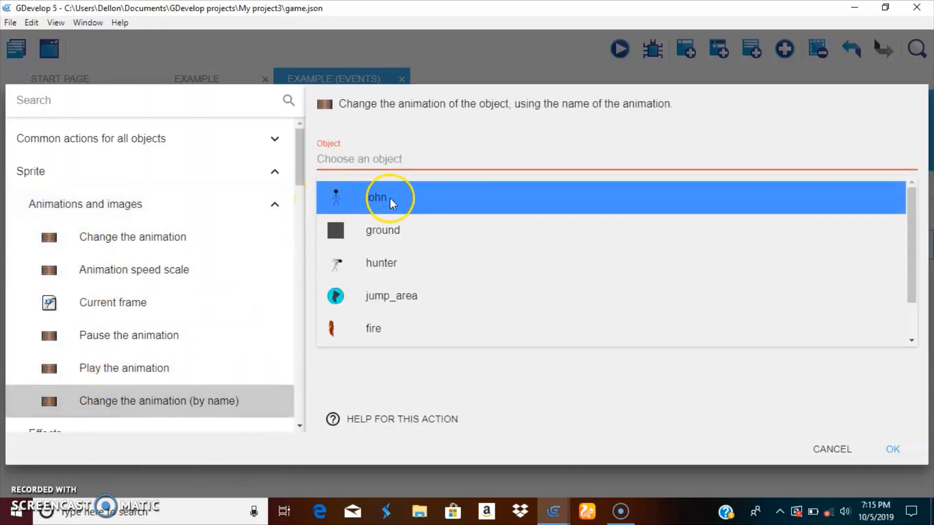
click(366, 265)
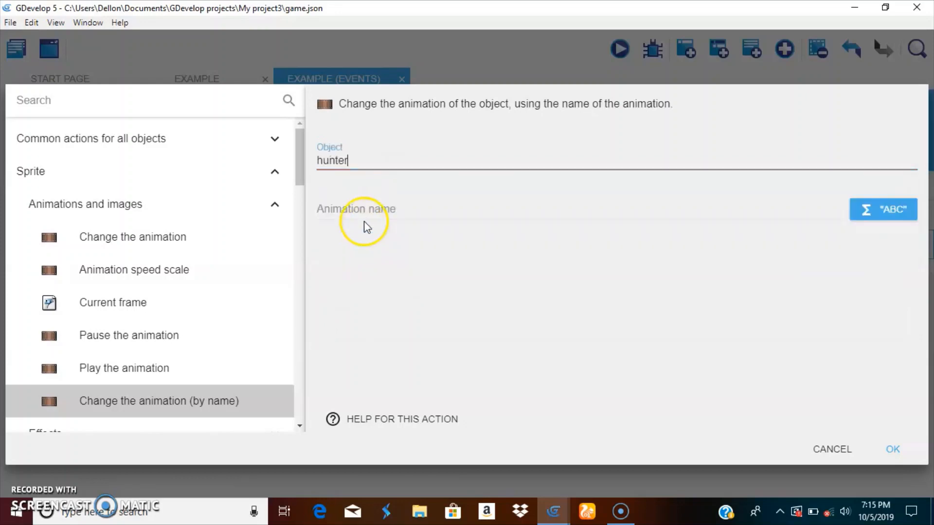
click(365, 204)
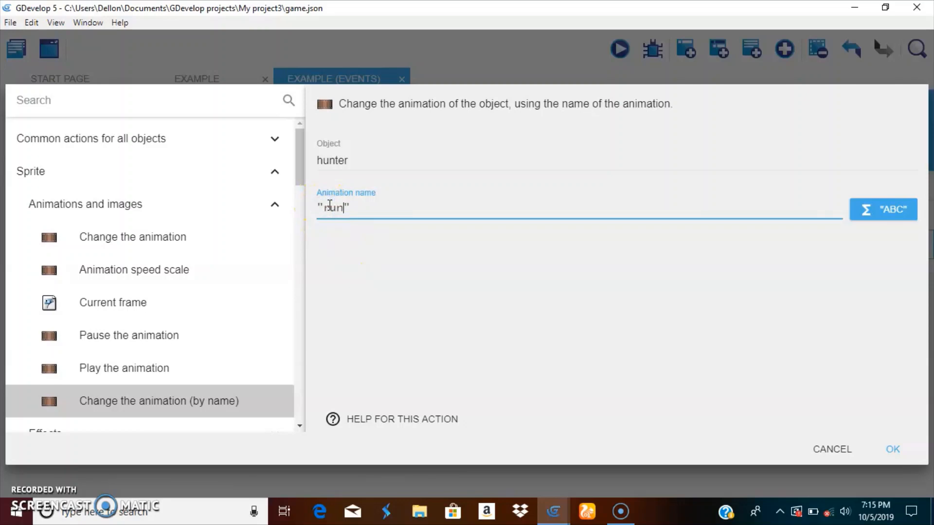
click(893, 448)
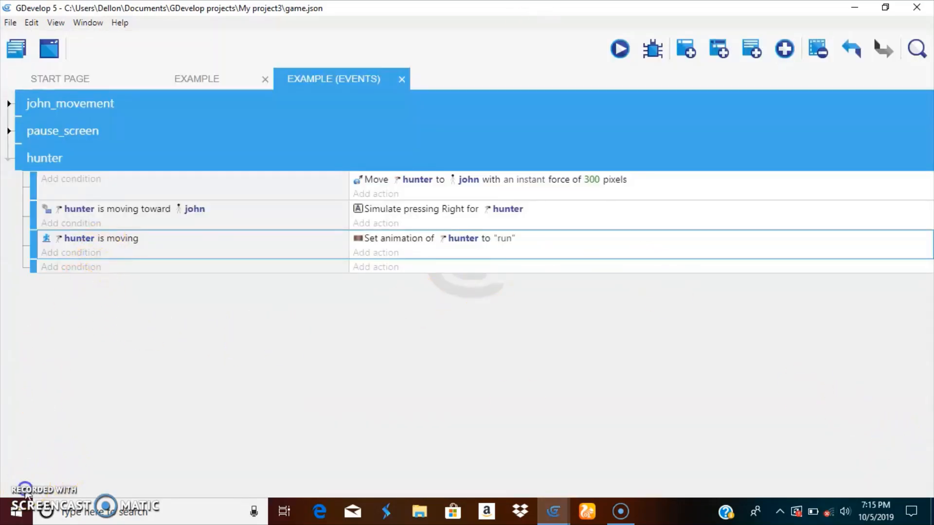
Add a Platform Behavior condition to the fourth hunter sub-event that checks whether hunter is jumping
click(70, 266)
click(115, 255)
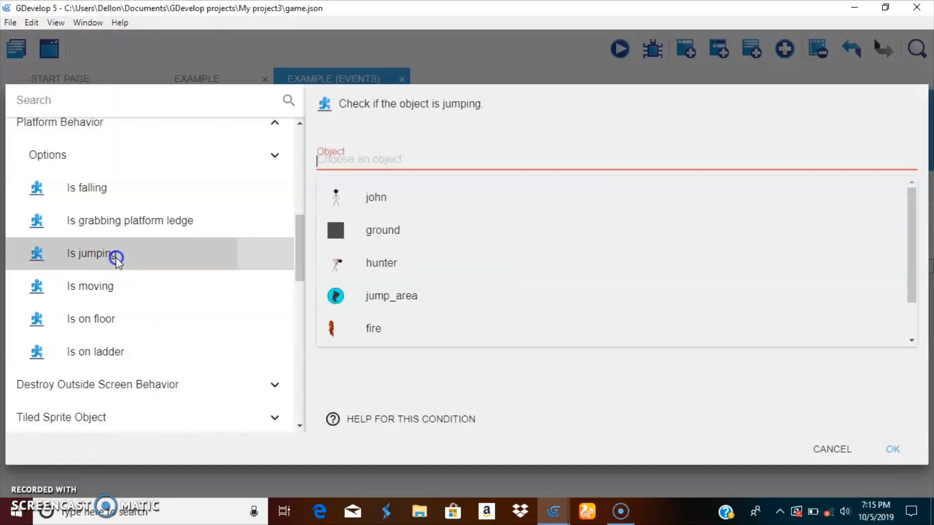
click(404, 268)
click(912, 453)
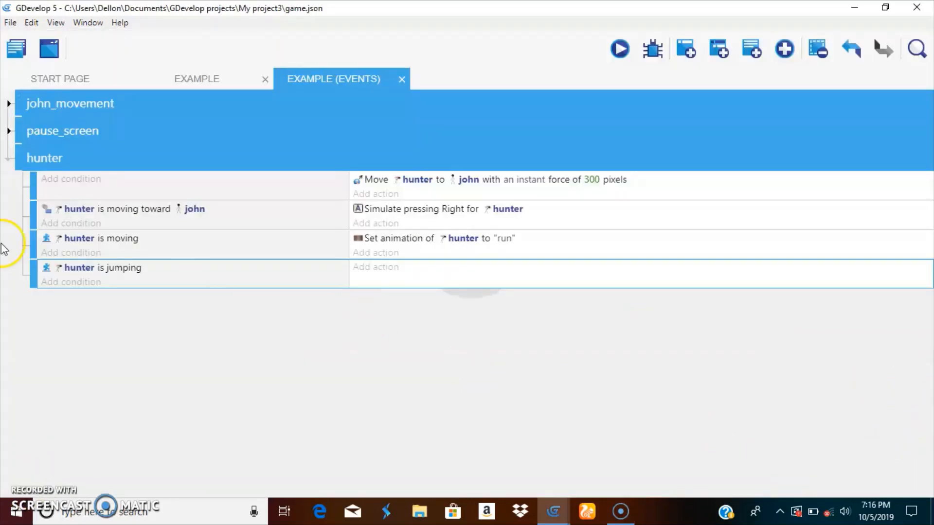
Copy the "run" animation action into the jumping sub-event and set its animation name to "jump"
right_click(394, 239)
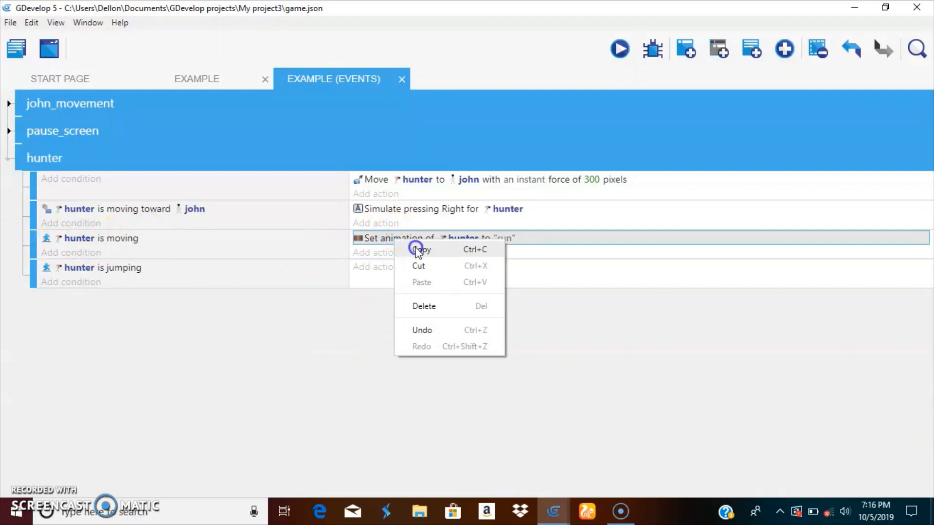
click(416, 249)
right_click(389, 268)
click(415, 278)
click(502, 267)
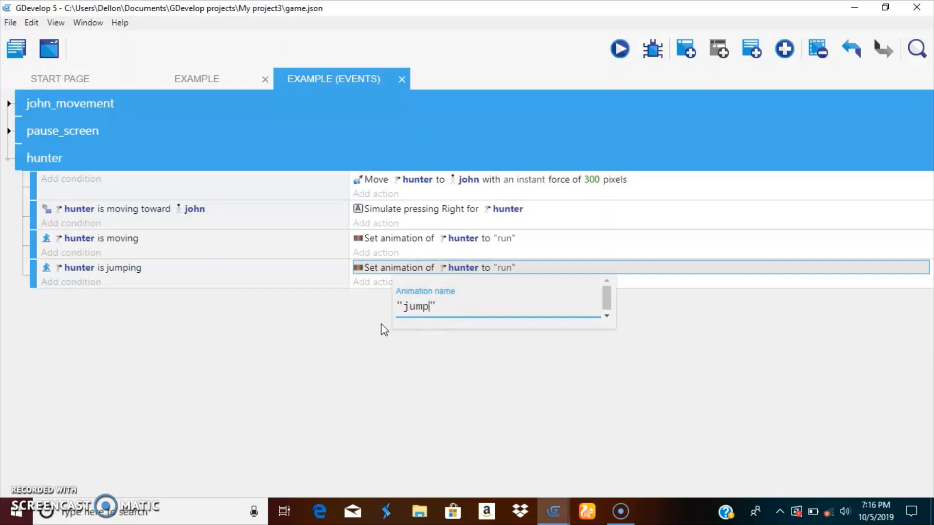
click(506, 450)
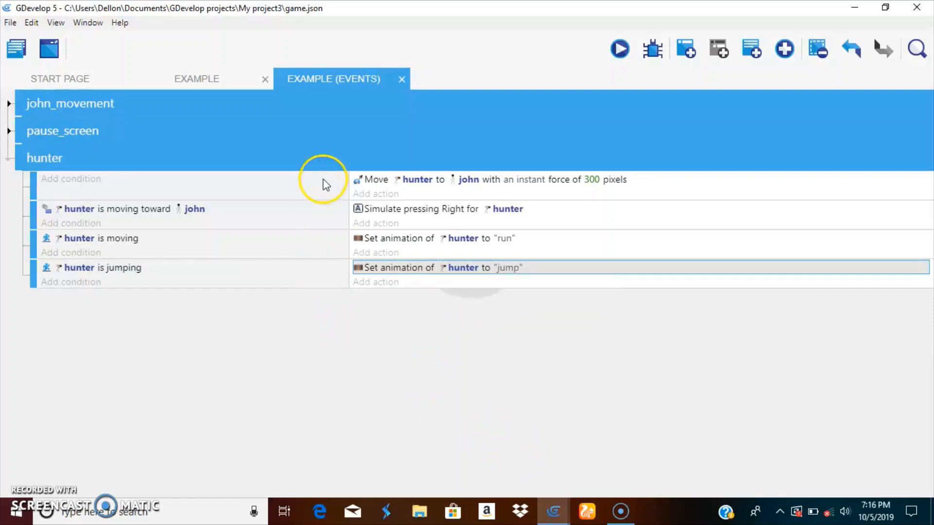
Add four empty sub-events at the end of the hunter group
click(339, 155)
click(706, 47)
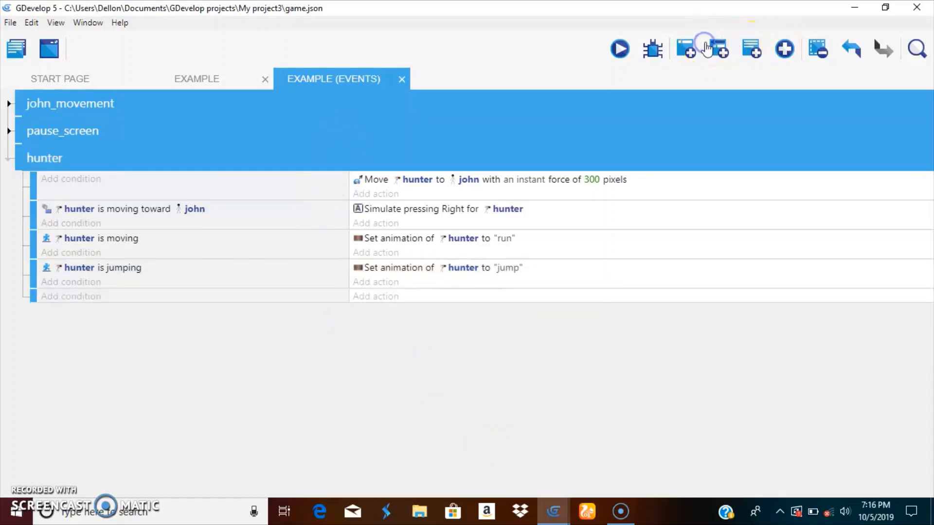
click(706, 46)
click(706, 46)
click(706, 46)
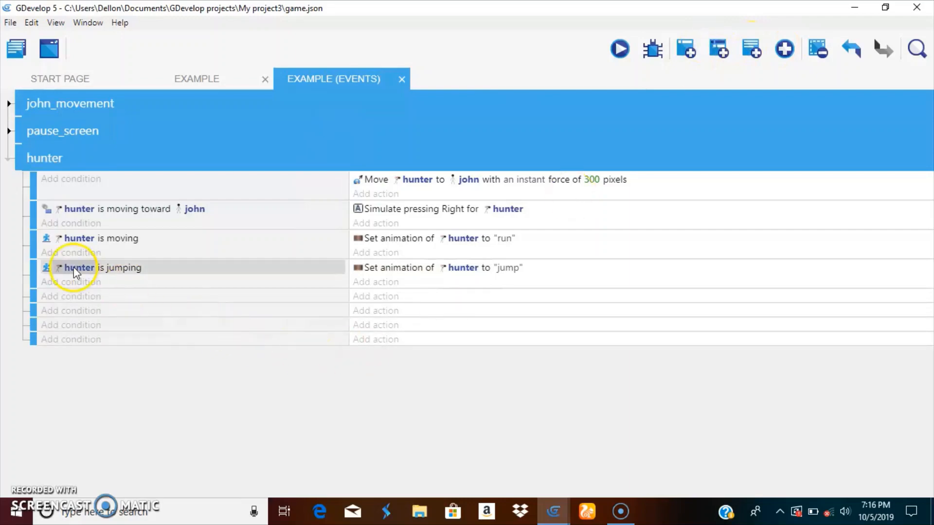
Copy the jumping condition into the first empty hunter sub-event and change it to check whether hunter is falling
right_click(114, 271)
click(132, 282)
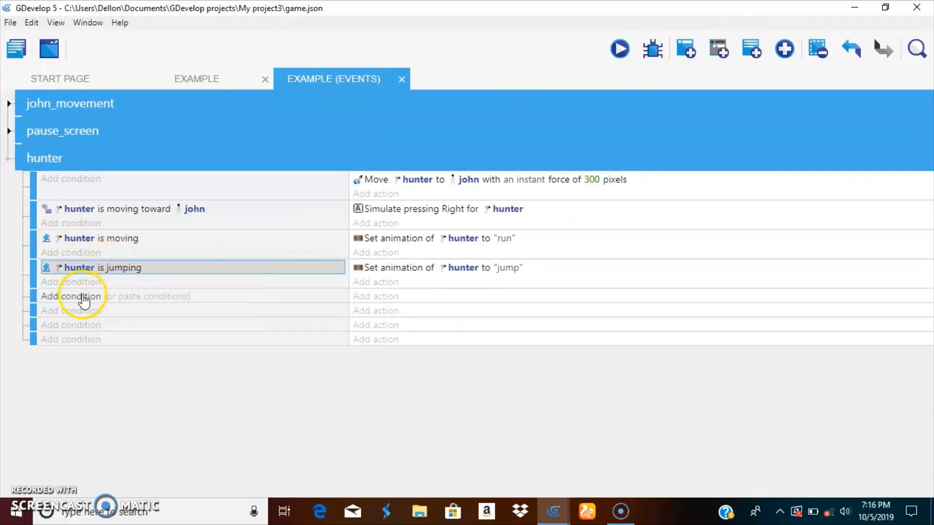
click(135, 298)
double_click(98, 298)
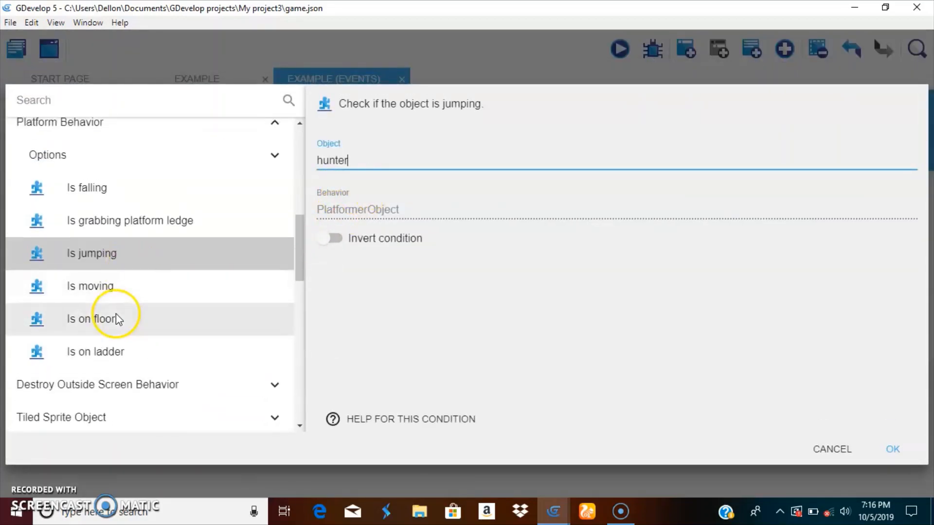
click(100, 187)
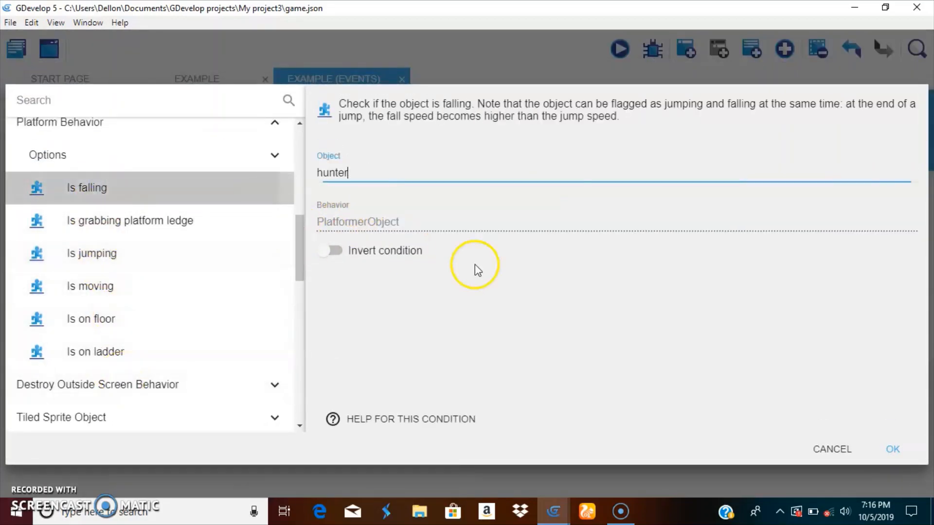
click(891, 450)
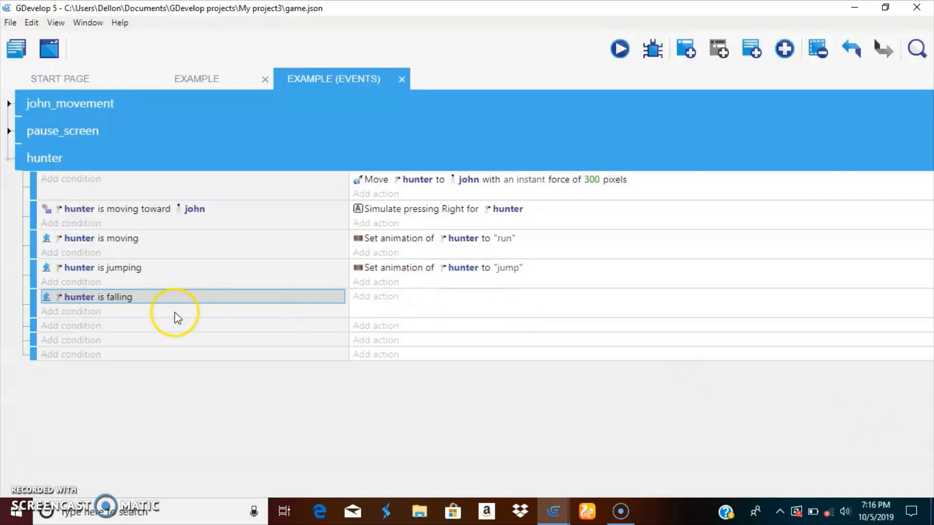
Copy the "jump" animation action into the falling sub-event and set its animation name to "fall"
right_click(370, 269)
click(417, 277)
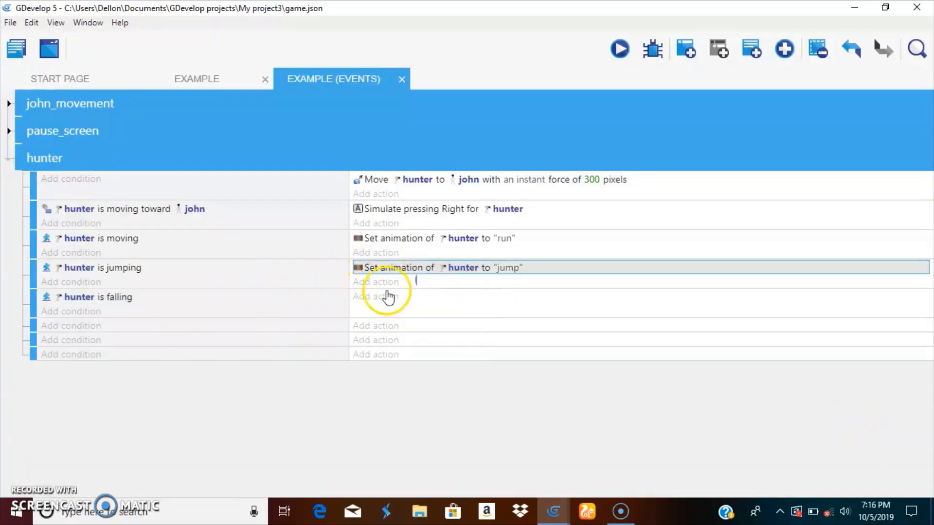
click(437, 297)
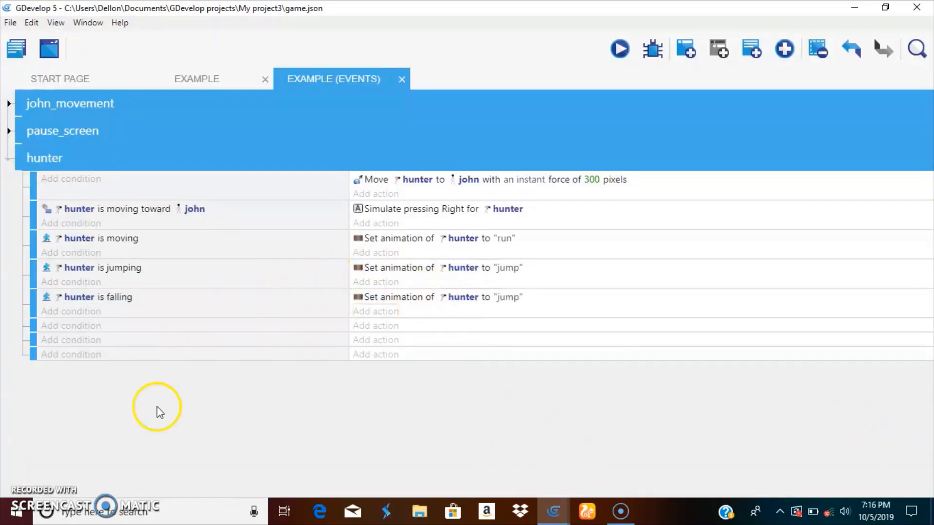
double_click(402, 298)
click(349, 208)
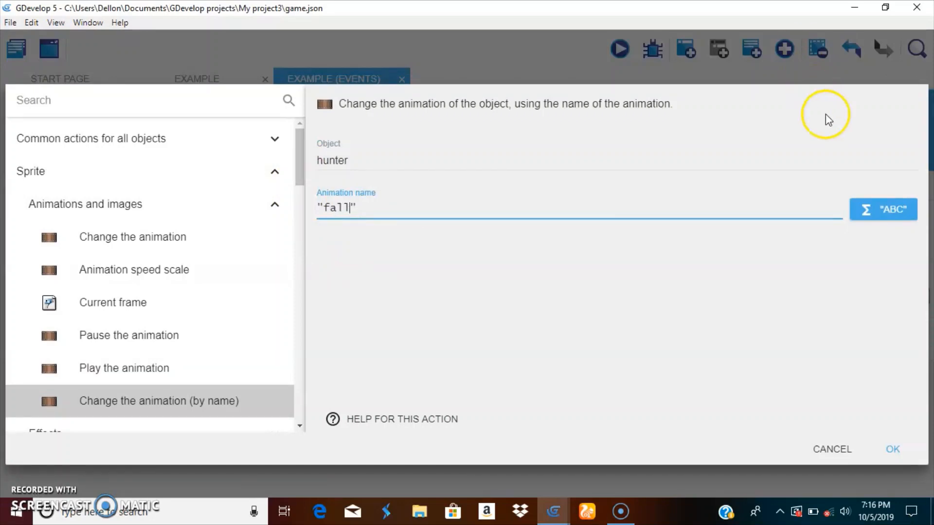
click(884, 462)
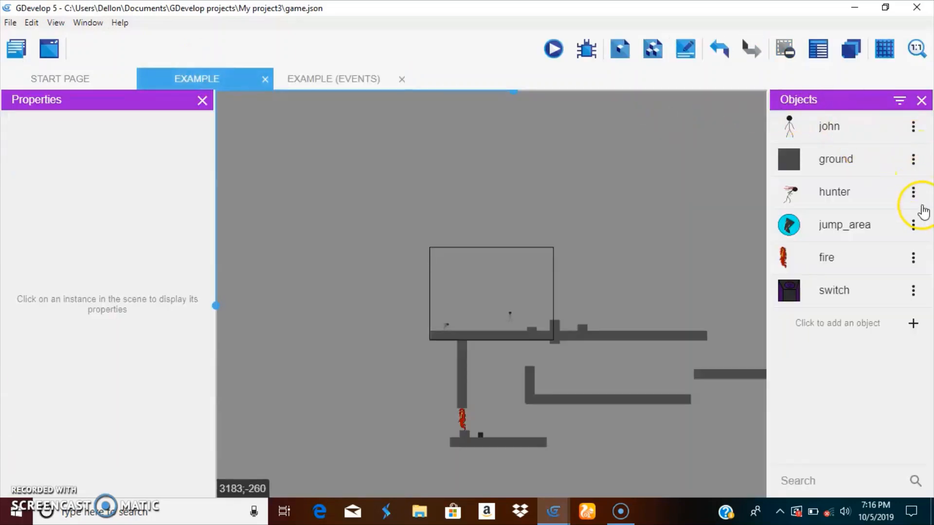
Examine the animation names in the hunter object's properties in the scene editor, and return to the events sheet
click(914, 192)
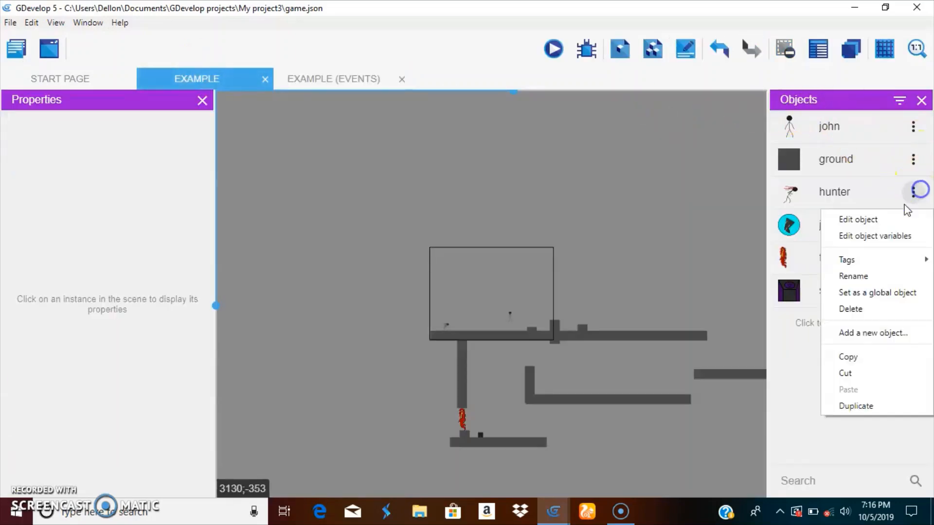
click(879, 220)
scroll(365, 271, down, 4)
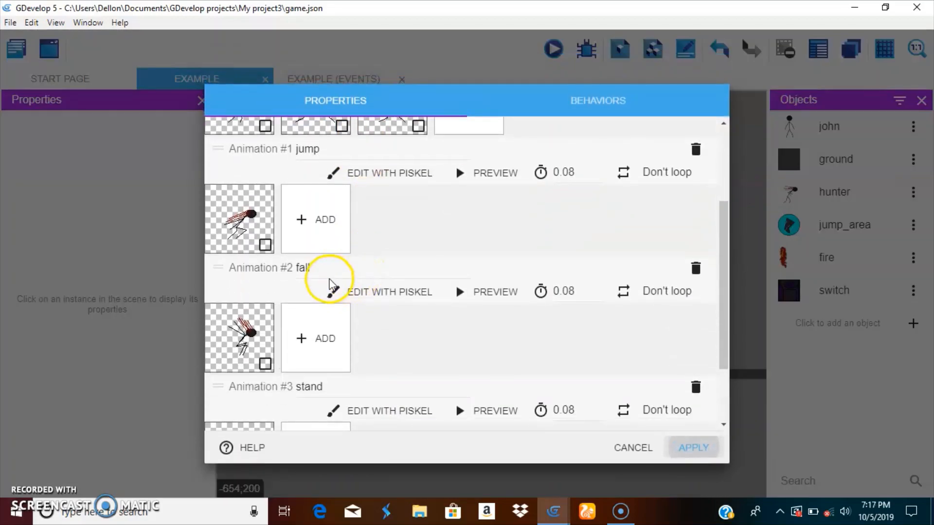
scroll(330, 282, down, 2)
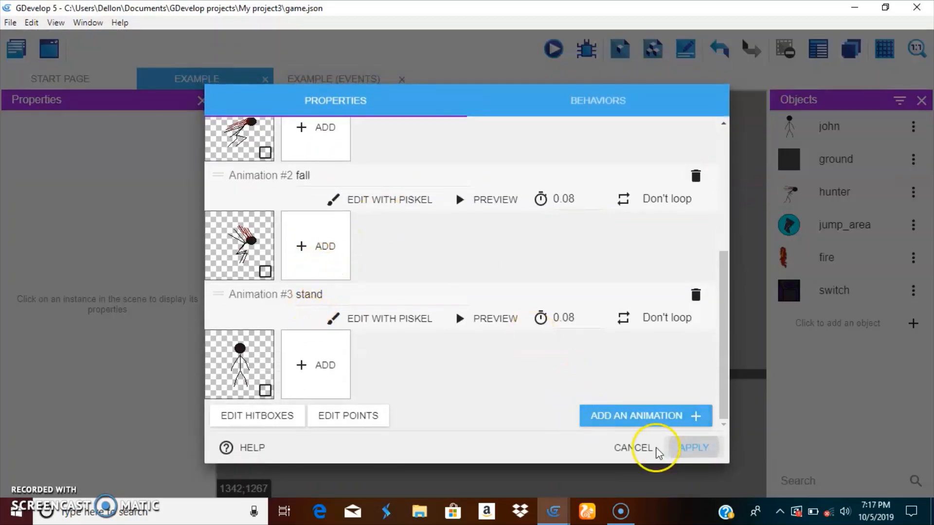
click(701, 448)
click(328, 86)
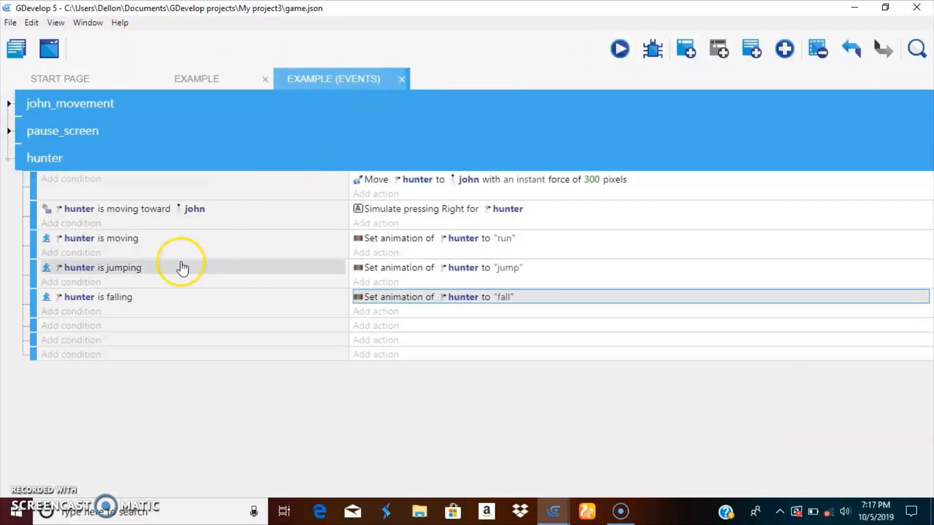
Add an "Object is stopped" condition for hunter to the first empty sub-event of the hunter group
click(67, 323)
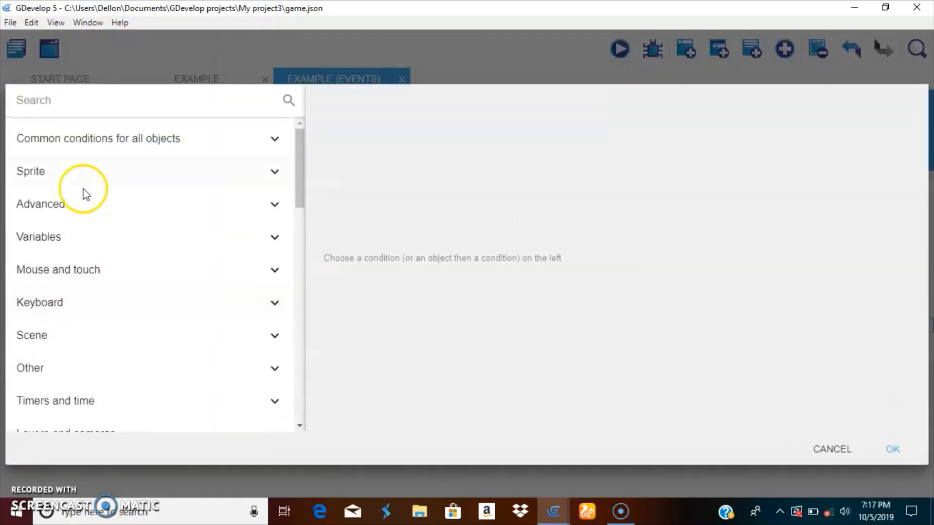
click(72, 140)
click(57, 139)
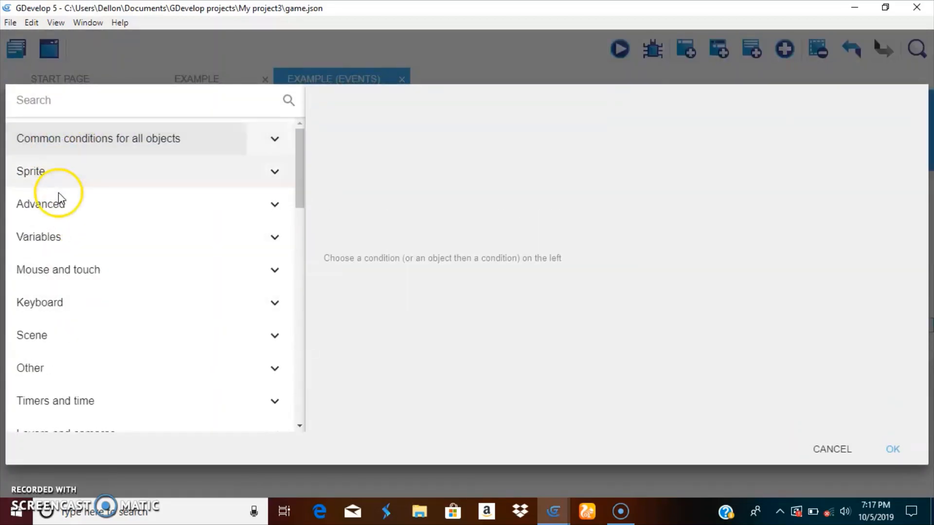
scroll(97, 259, down, 5)
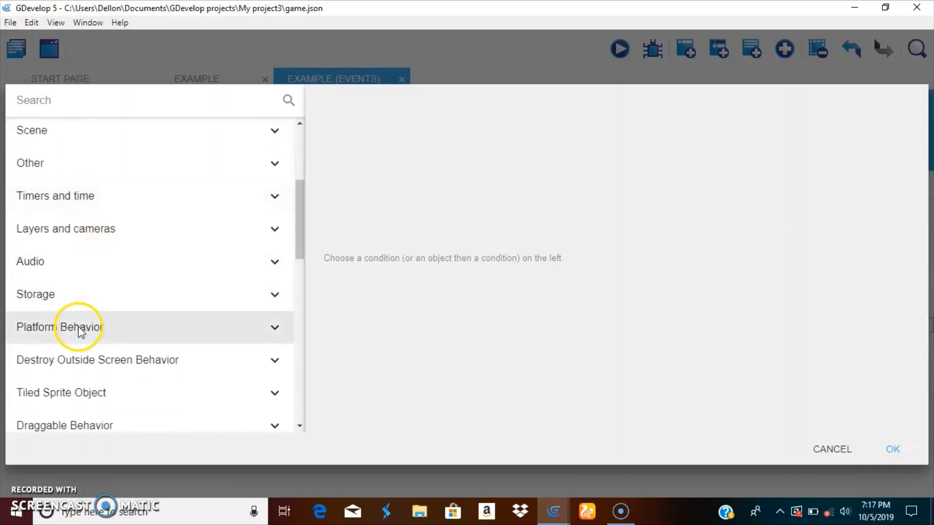
scroll(51, 206, up, 5)
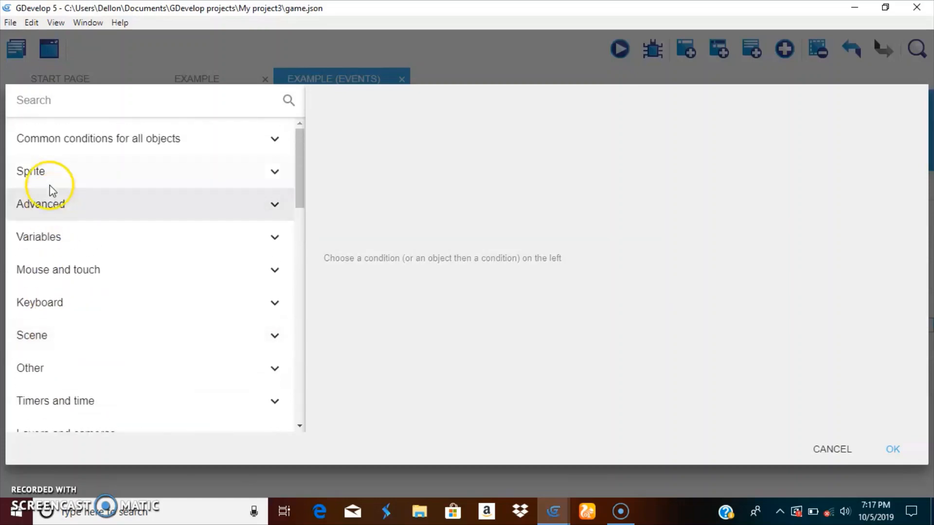
click(50, 140)
click(76, 304)
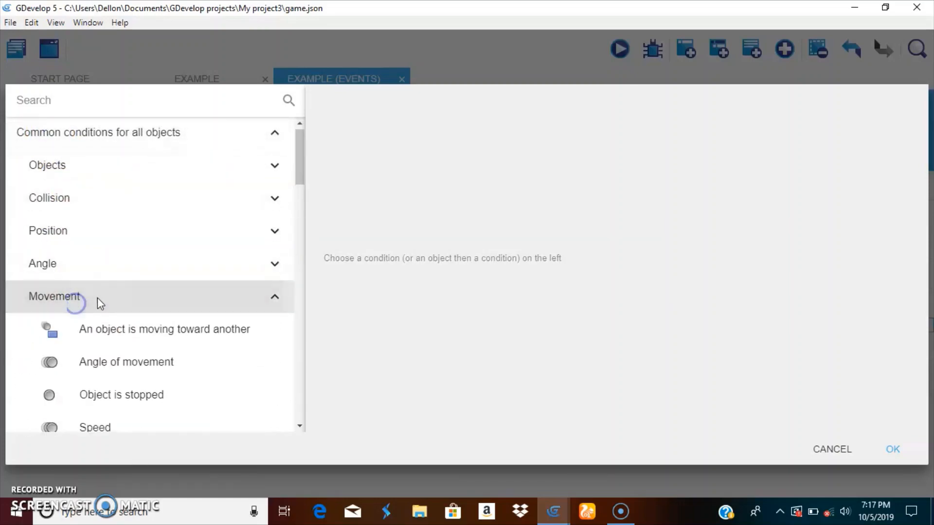
scroll(114, 333, down, 1)
click(114, 333)
click(379, 200)
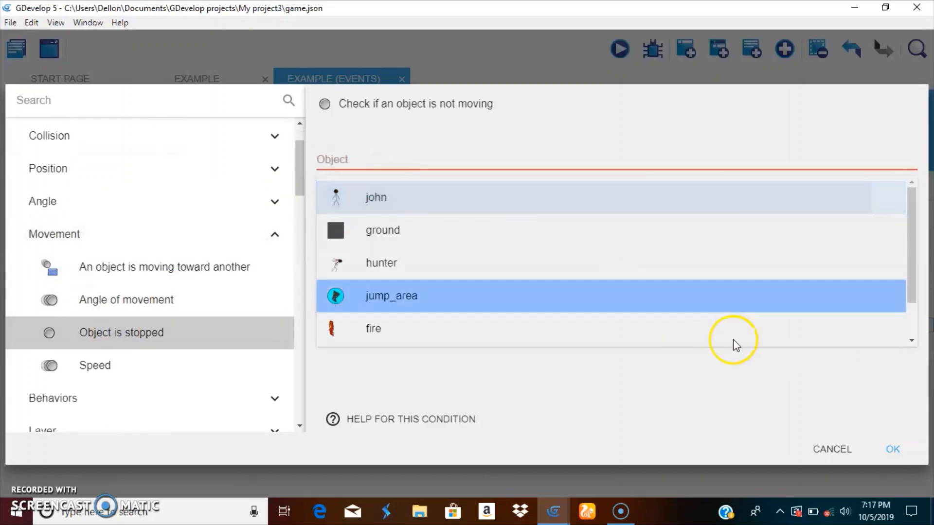
drag(378, 160, 184, 143)
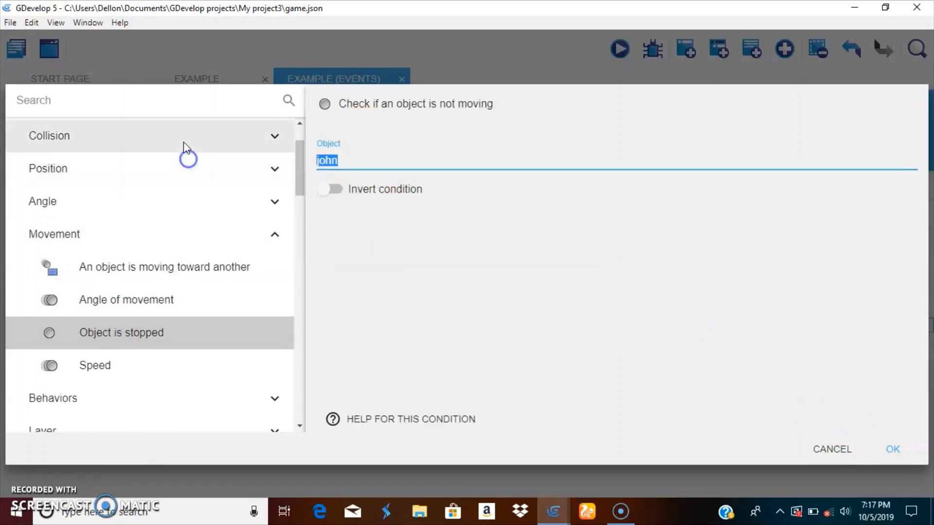
key(BackSpace)
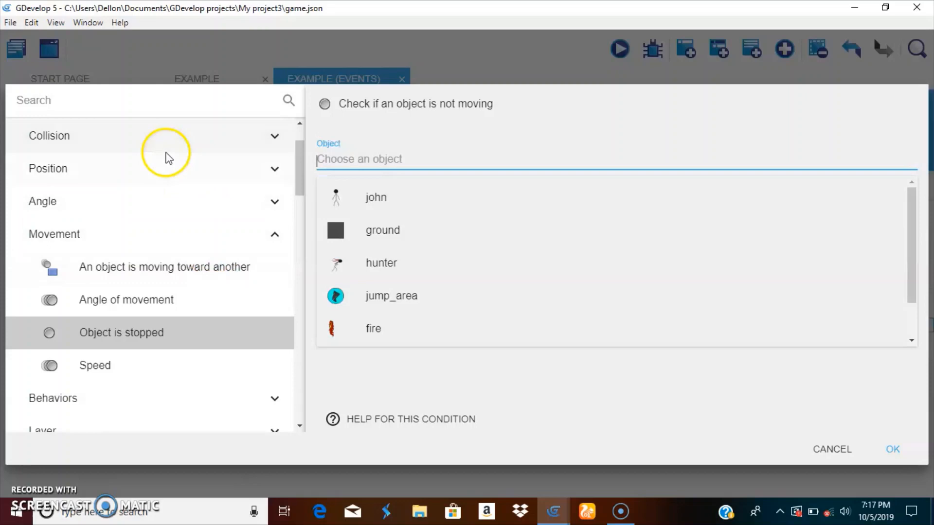
click(367, 262)
click(892, 449)
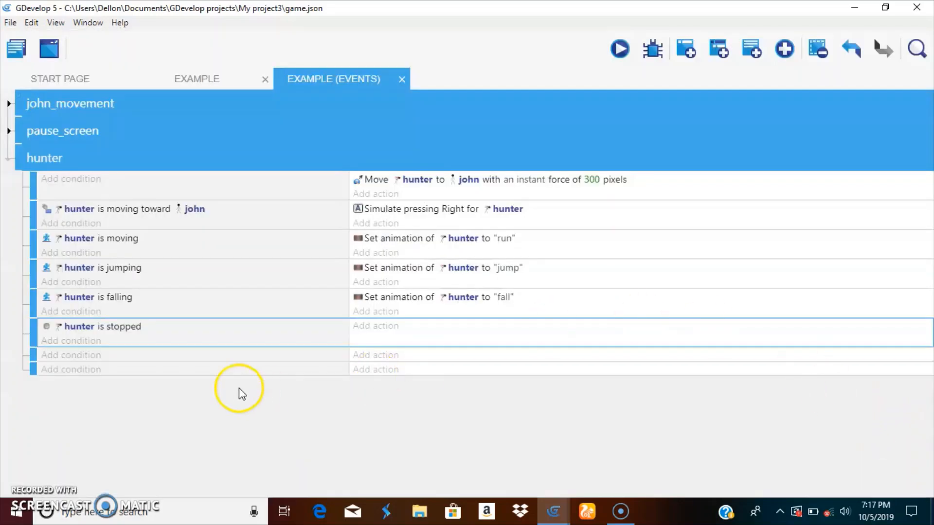
Copy the "fall" animation action into the hunter-is-stopped sub-event and set its animation name to "stand"
right_click(383, 303)
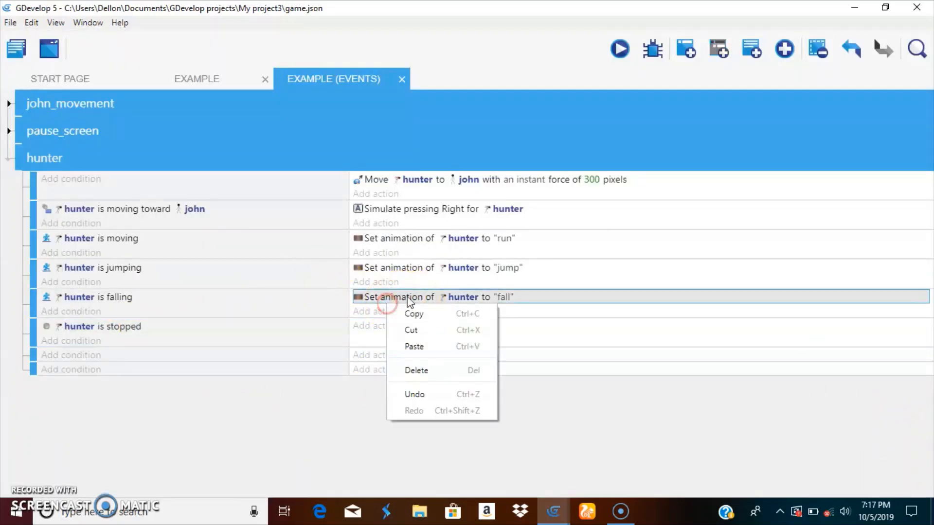
click(393, 316)
click(431, 327)
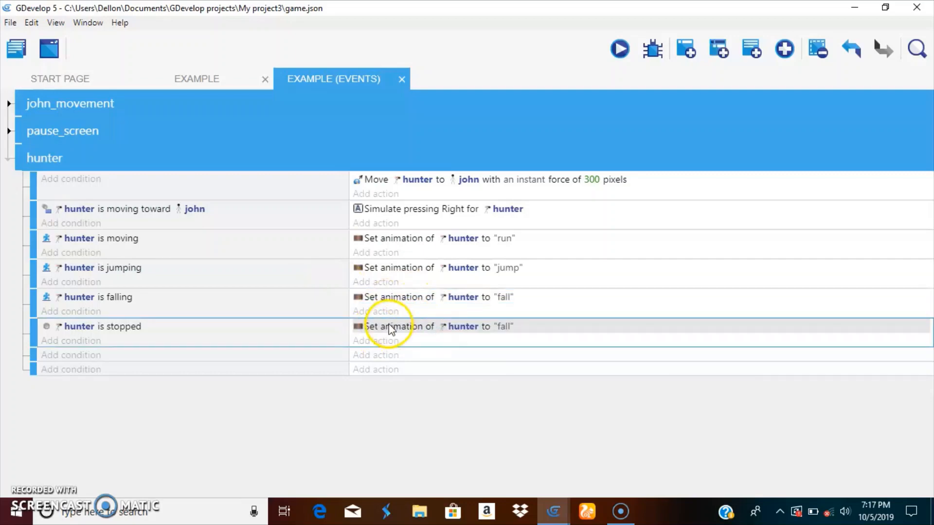
double_click(387, 327)
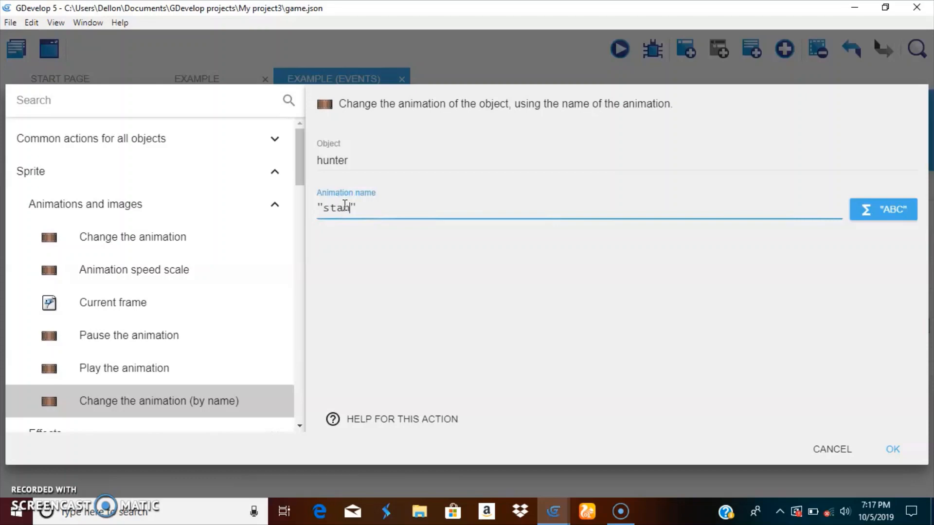
click(893, 447)
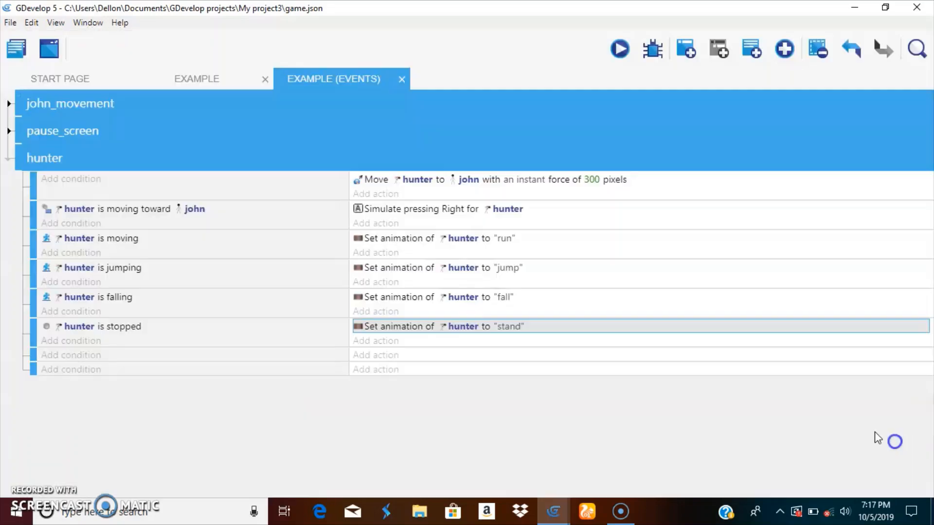
Preview the game from the scene editor, run and jump john around the tall block to test hunter's chase, and close the preview
click(263, 82)
click(547, 61)
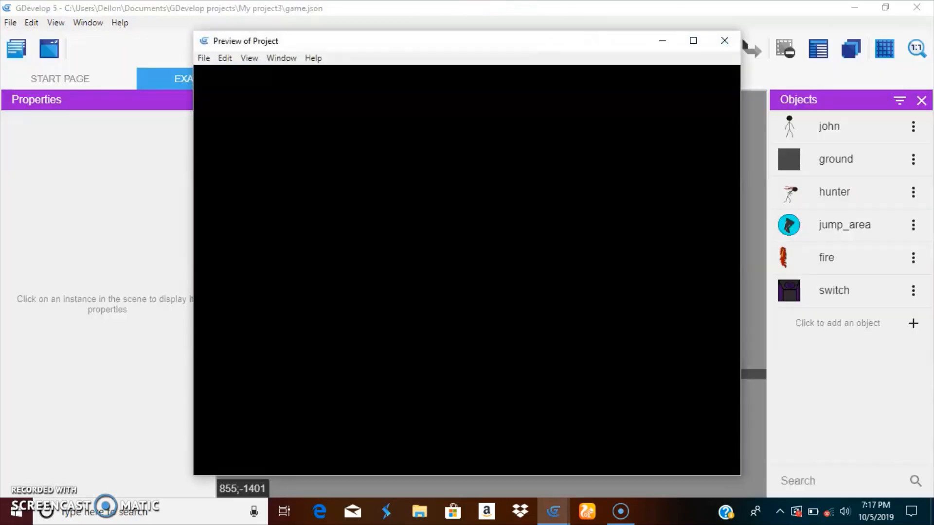
key(space)
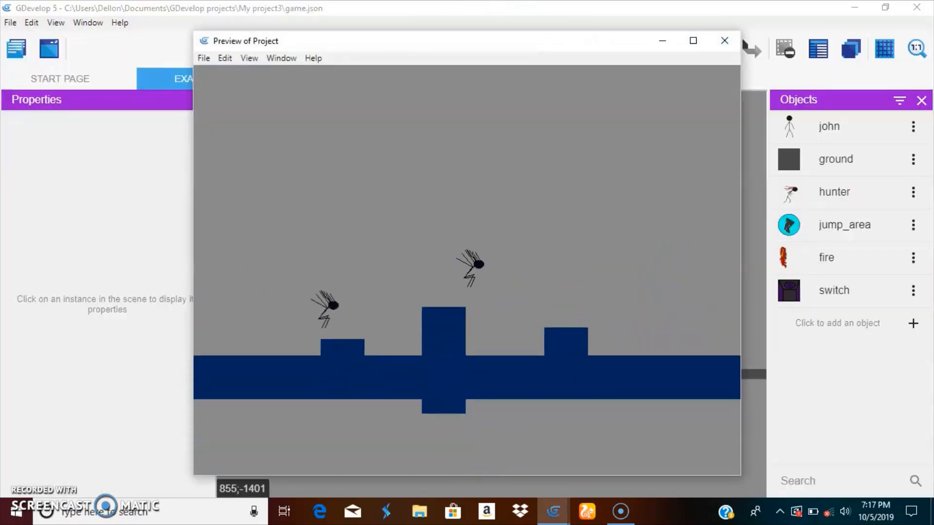
key(space)
key(Left)
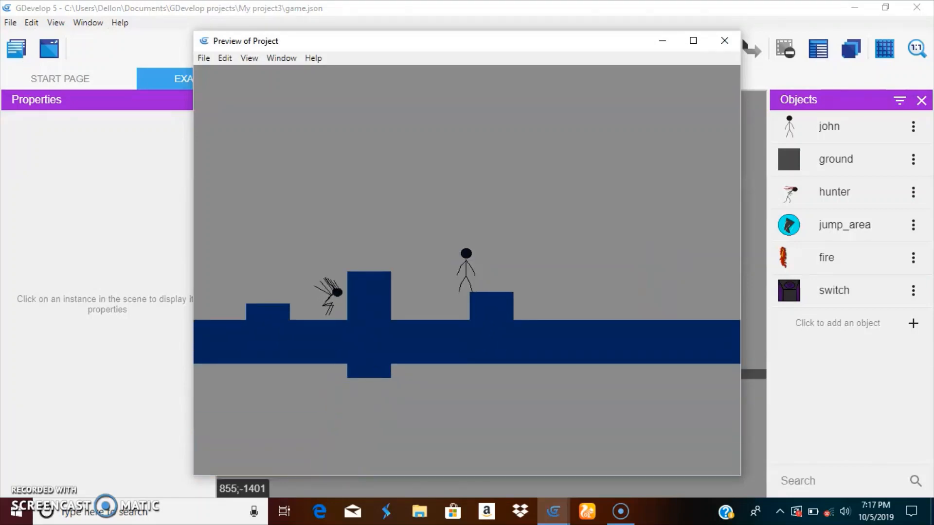
key(Right)
key(Left)
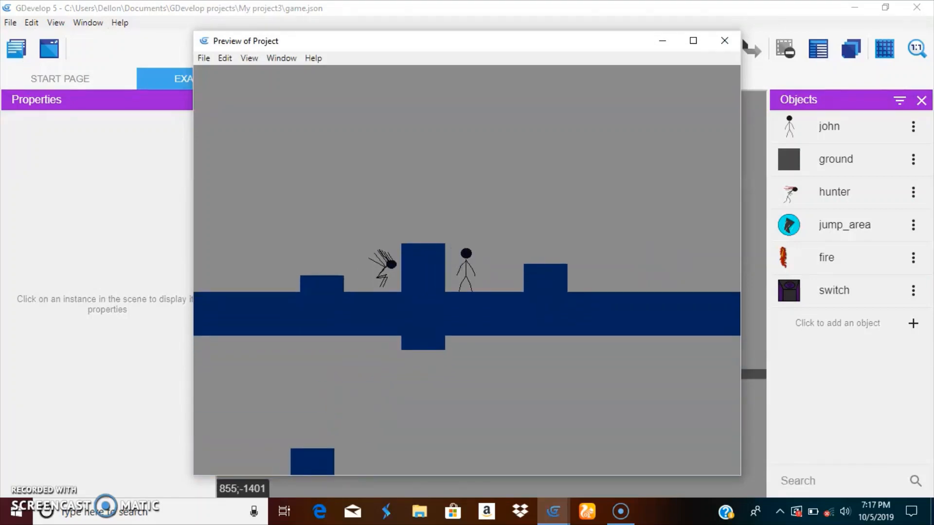
key(space)
key(Left)
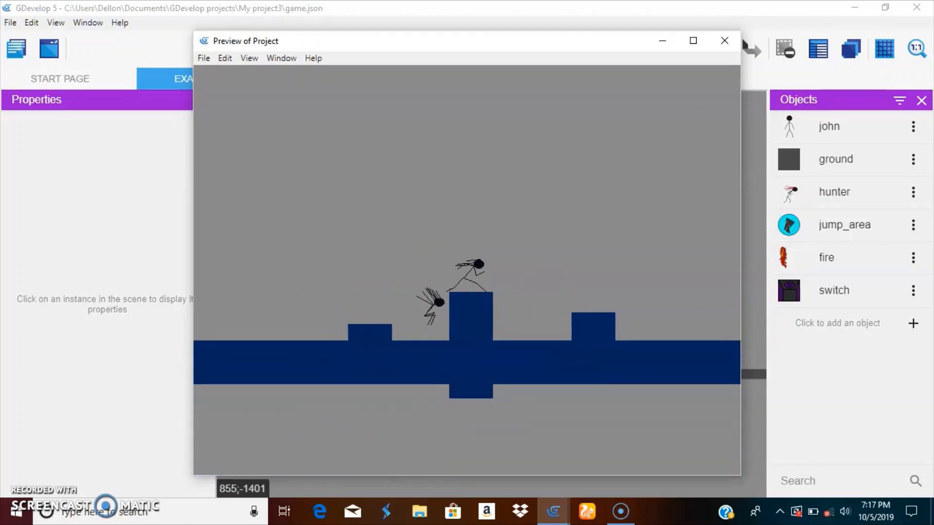
key(Left)
key(Right)
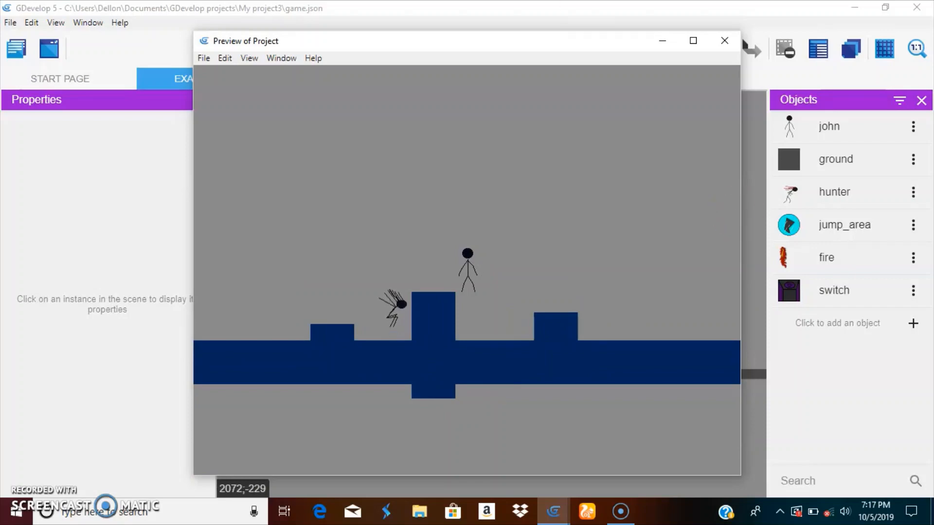
click(725, 41)
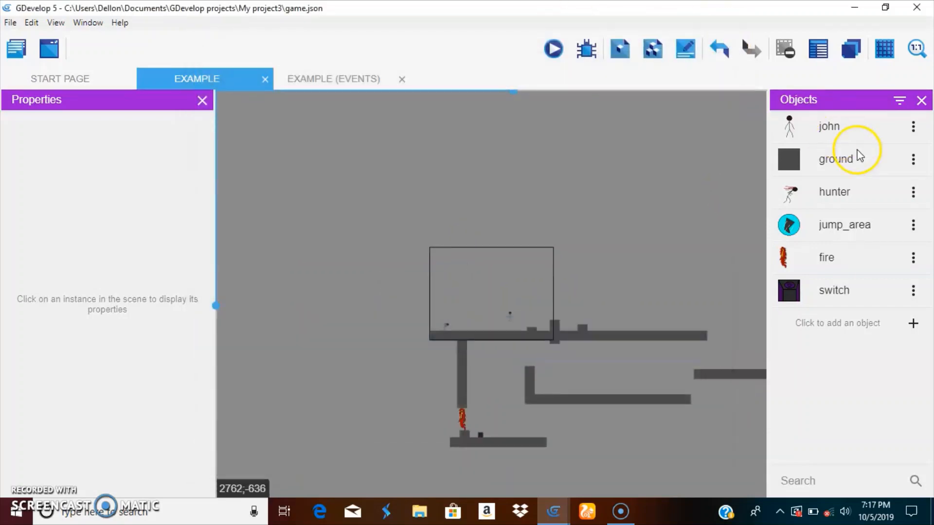
Place two jump_area objects on the ground, one on each side of the tall block, the second at about X 824, Y 500
click(849, 229)
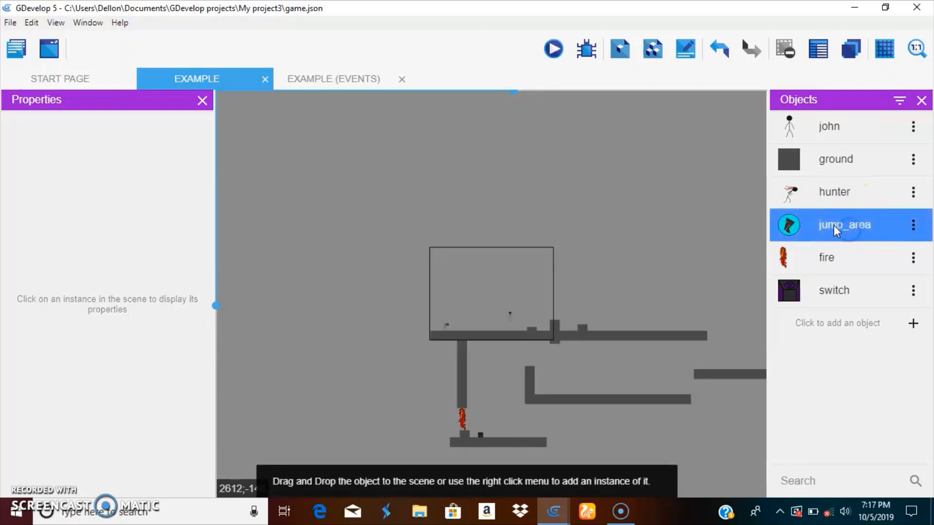
drag(834, 225, 539, 313)
scroll(538, 313, up, 5)
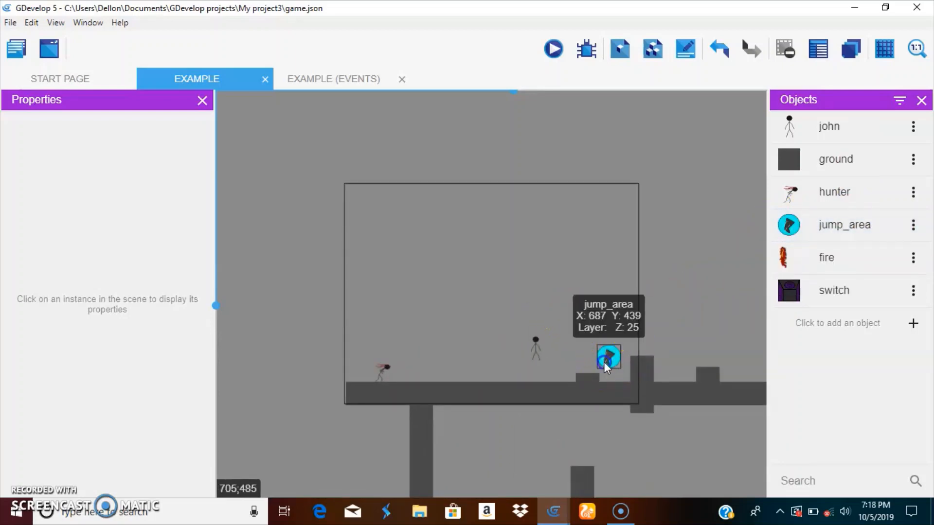
drag(604, 360, 621, 384)
drag(800, 236, 661, 378)
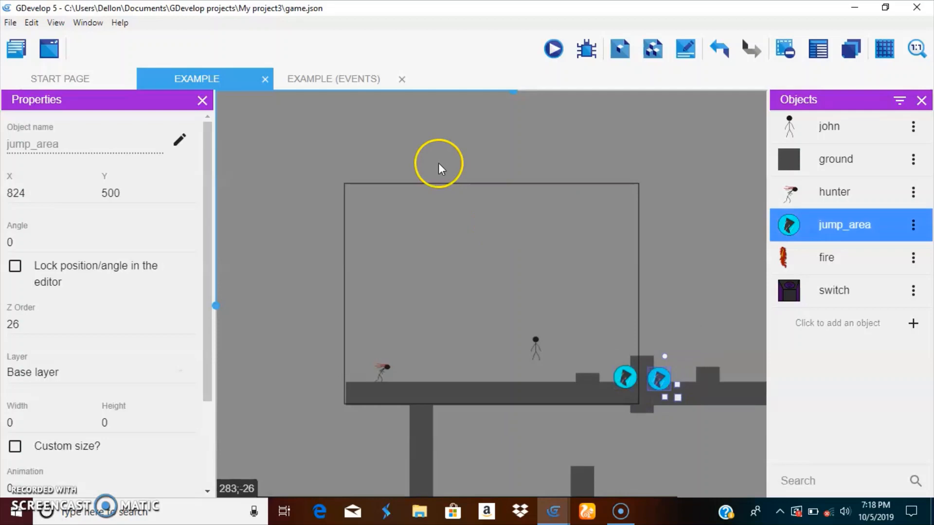
In the next empty hunter sub-event, add a Collision condition between hunter and jump_area
click(336, 81)
click(46, 362)
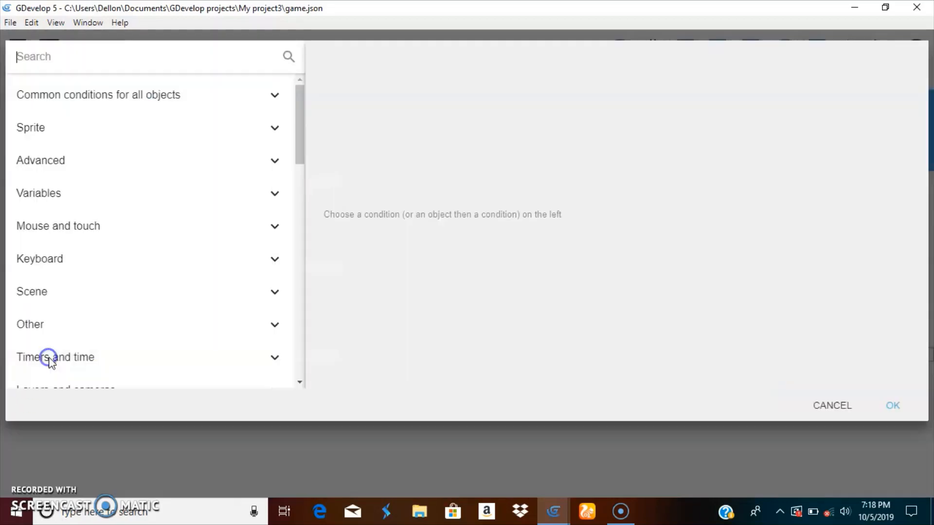
click(53, 130)
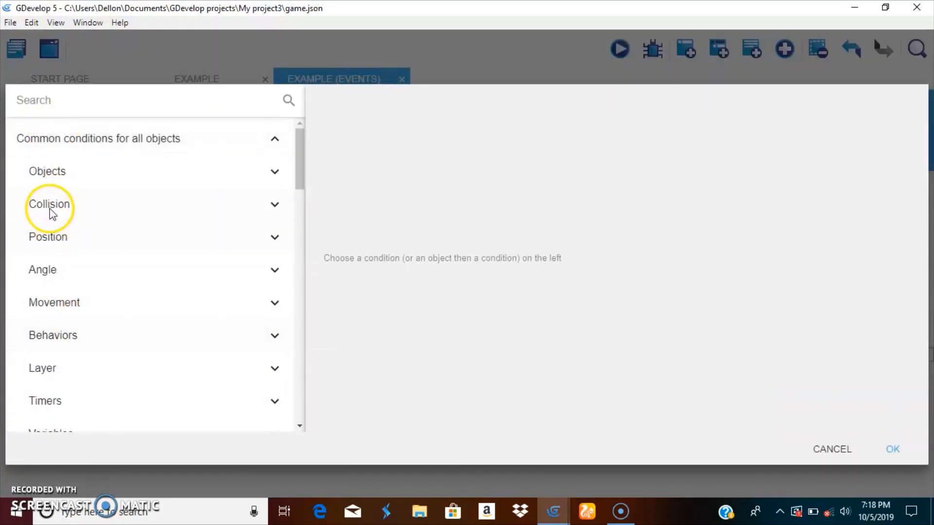
click(62, 201)
click(201, 251)
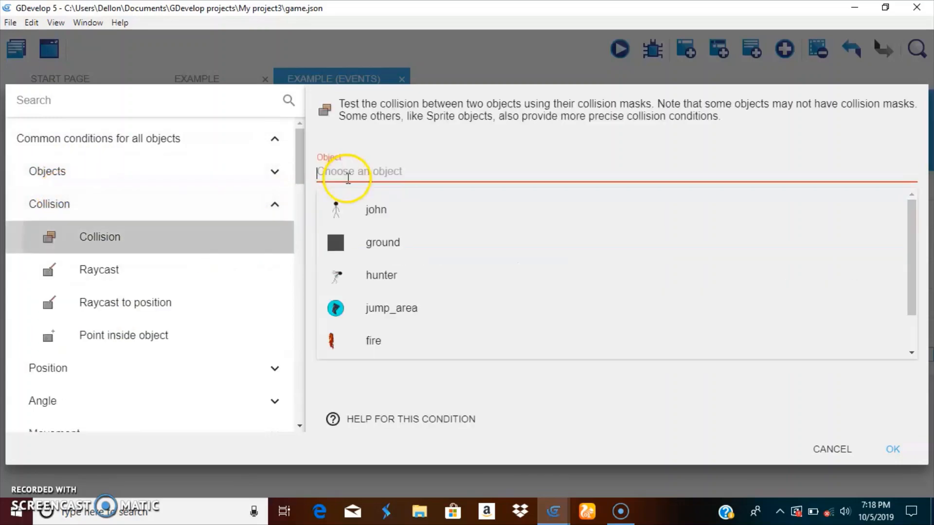
click(371, 292)
click(355, 214)
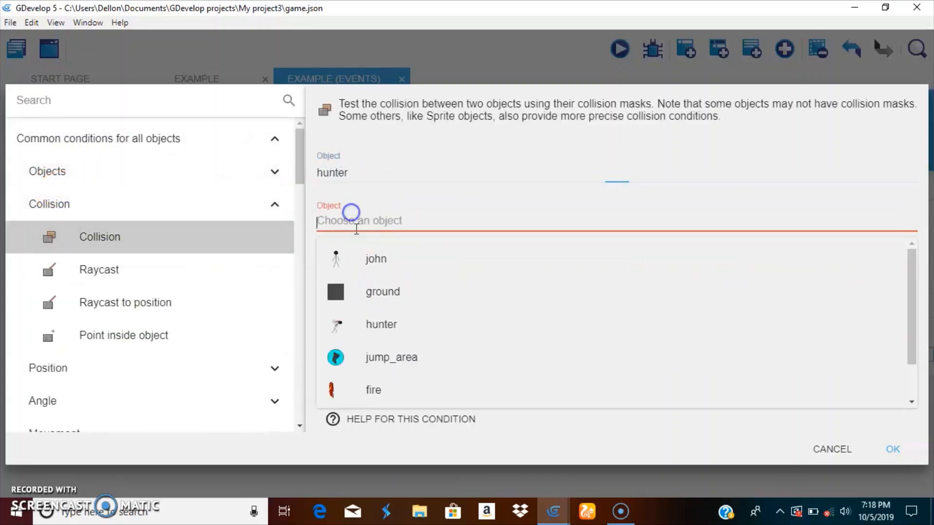
click(392, 355)
click(917, 455)
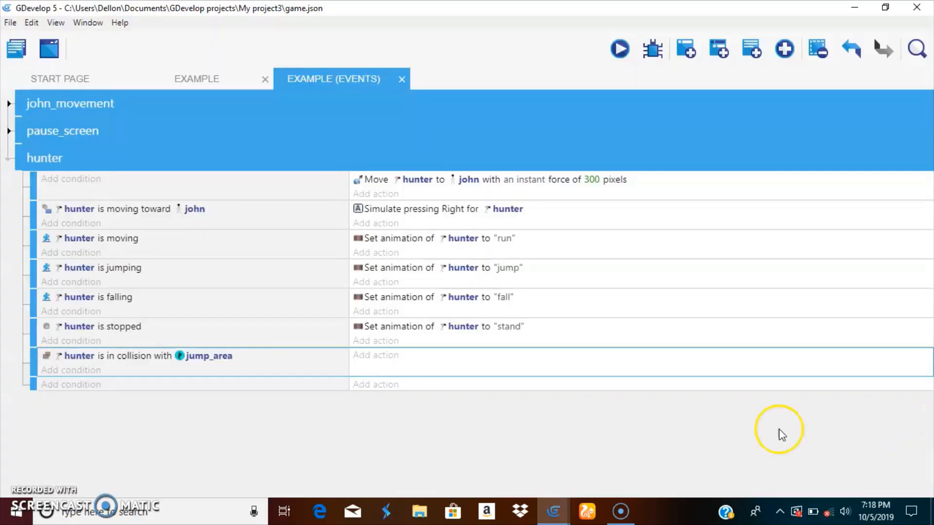
Add an "Is on floor" condition for hunter to the jump_area collision sub-event
click(84, 371)
scroll(48, 185, down, 4)
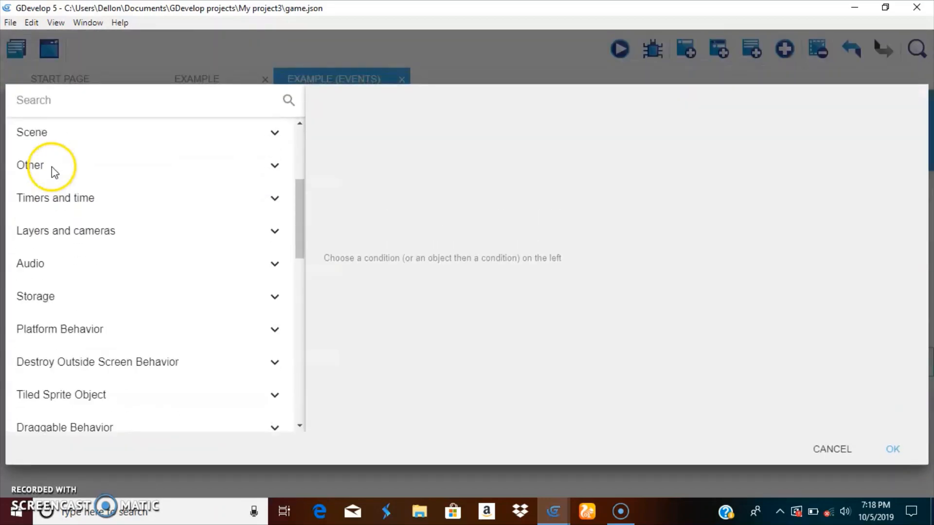
click(107, 327)
scroll(109, 327, down, 2)
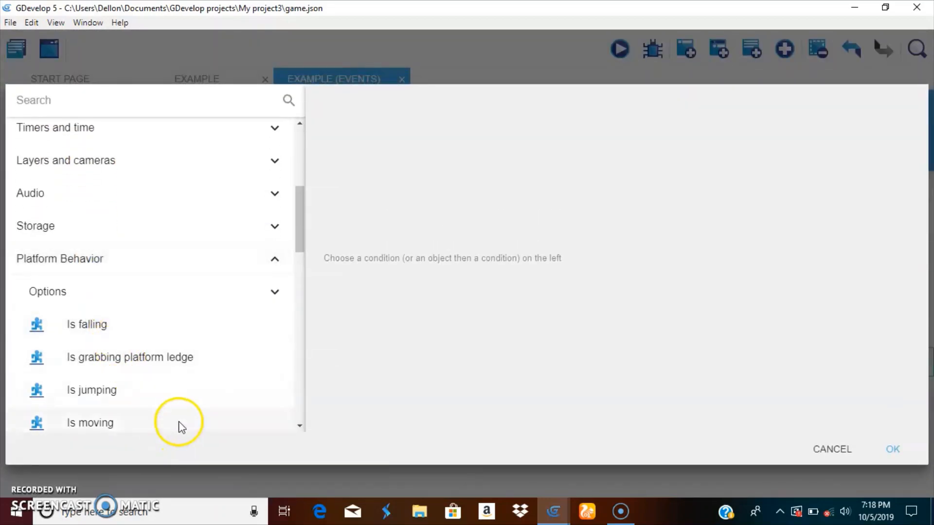
scroll(146, 404, down, 3)
click(93, 319)
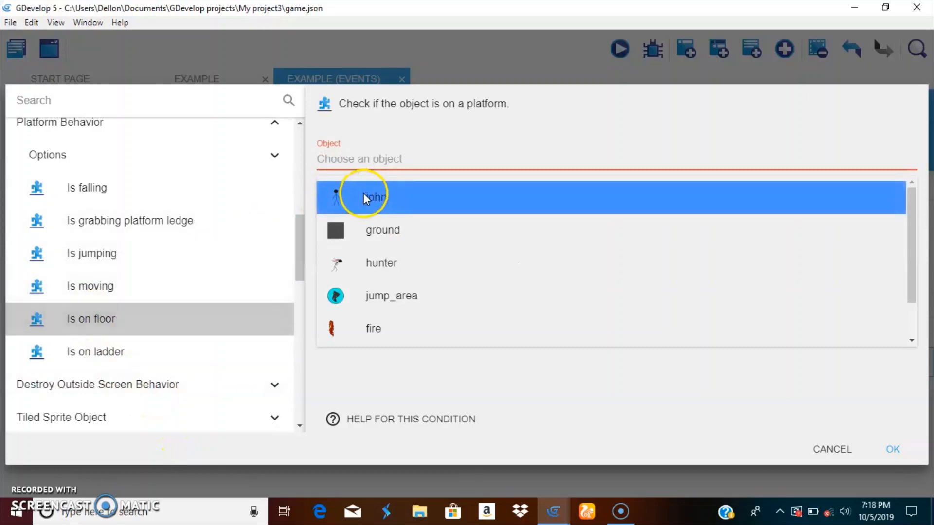
click(344, 256)
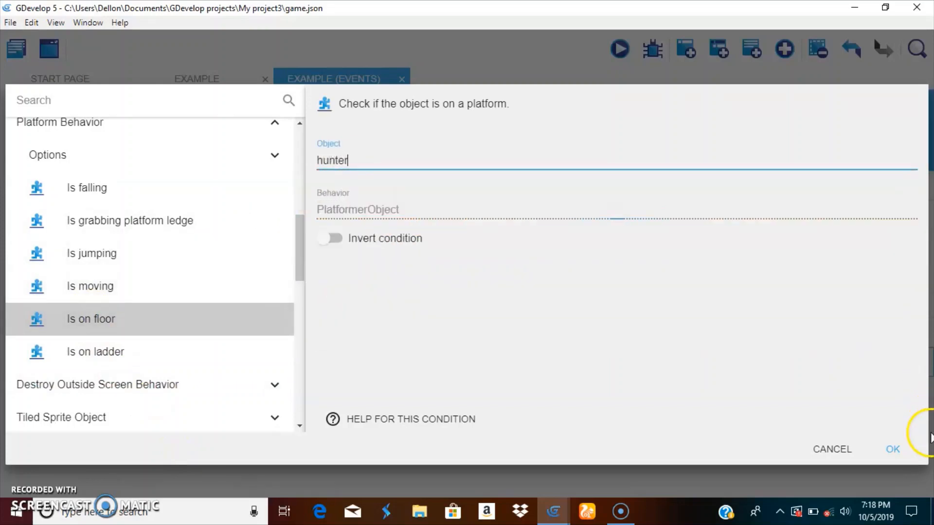
click(894, 449)
Add a "Simulate jump key press" action for hunter to the sub-event with the jump_area collision and on-floor conditions
click(354, 357)
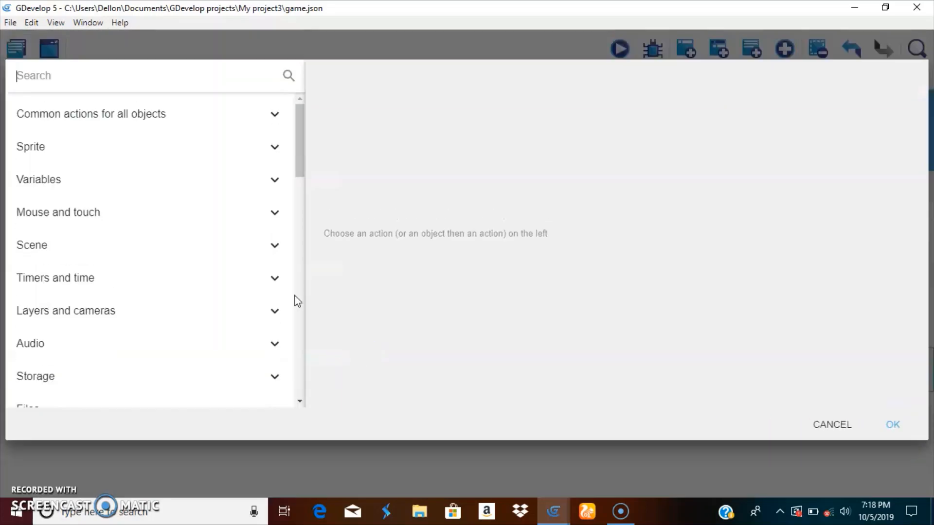
click(118, 137)
scroll(126, 265, down, 4)
scroll(121, 267, down, 10)
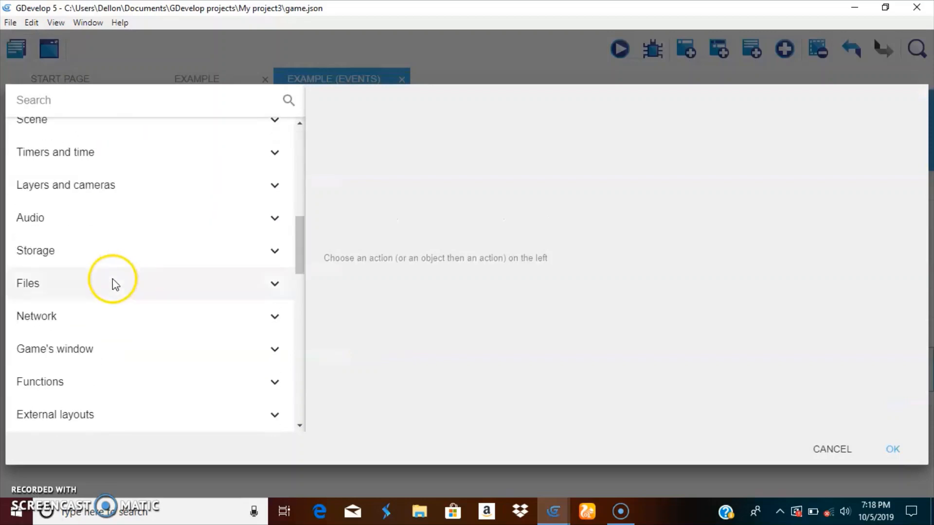
click(95, 244)
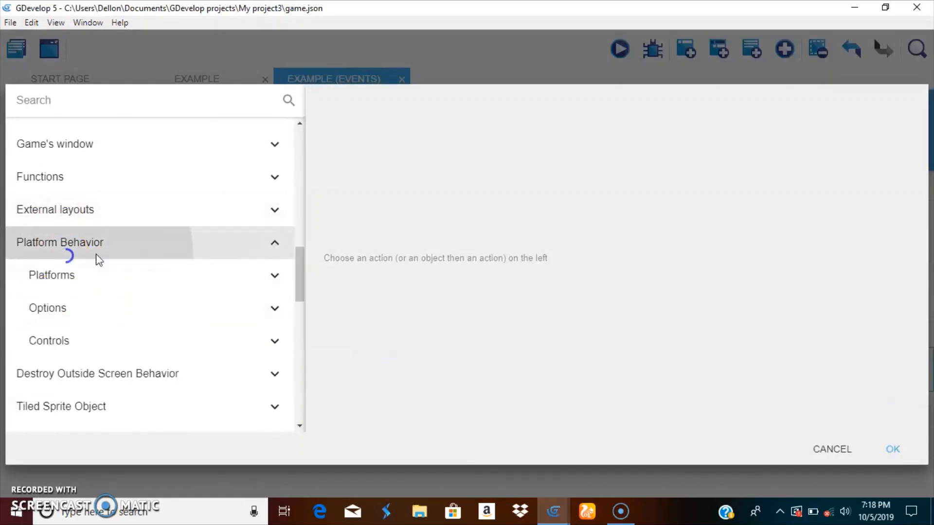
scroll(133, 279, down, 1)
click(96, 267)
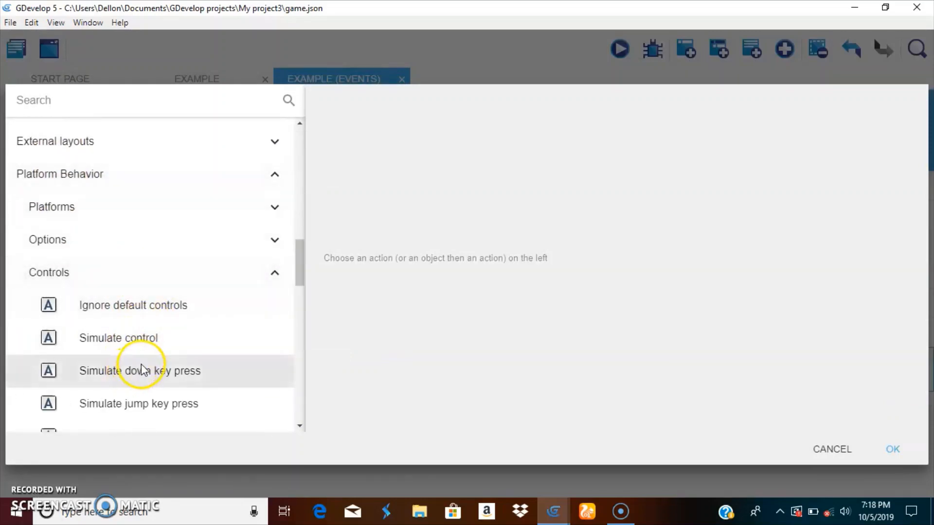
scroll(145, 365, down, 3)
click(241, 263)
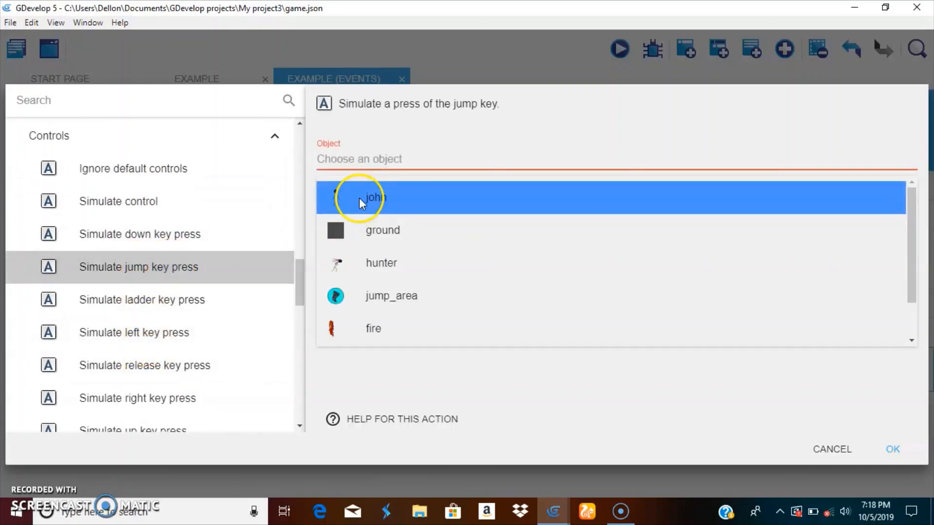
click(375, 262)
click(893, 449)
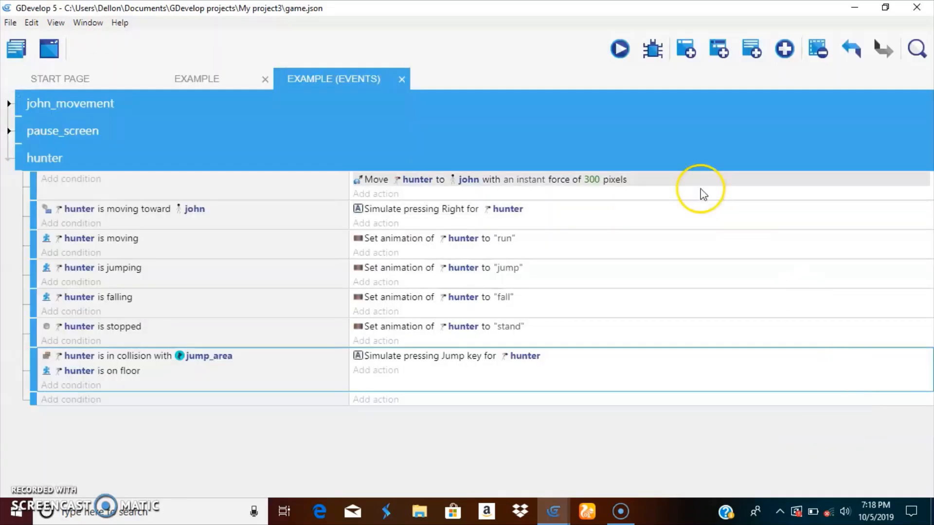
Preview the game from the events editor, run and jump john across the platforms to test hunter's jumping, and close the preview
click(619, 48)
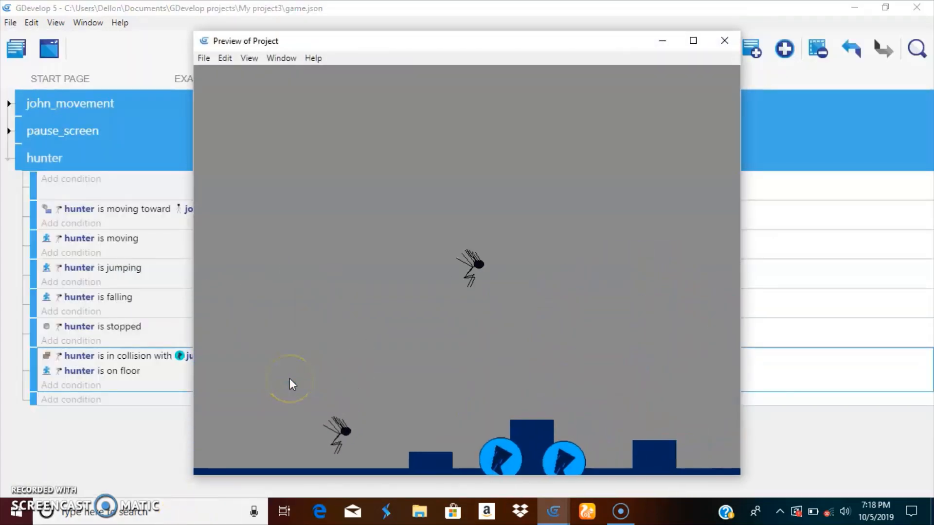
click(291, 369)
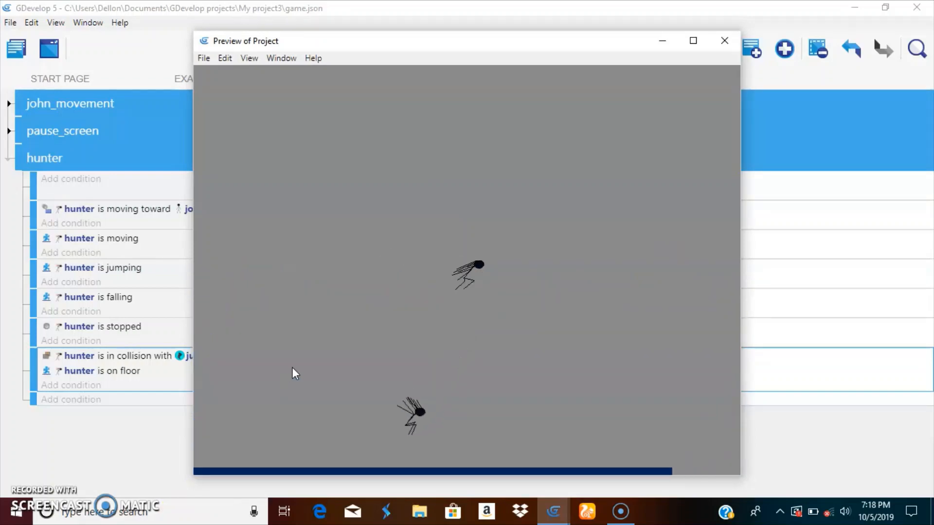
click(322, 323)
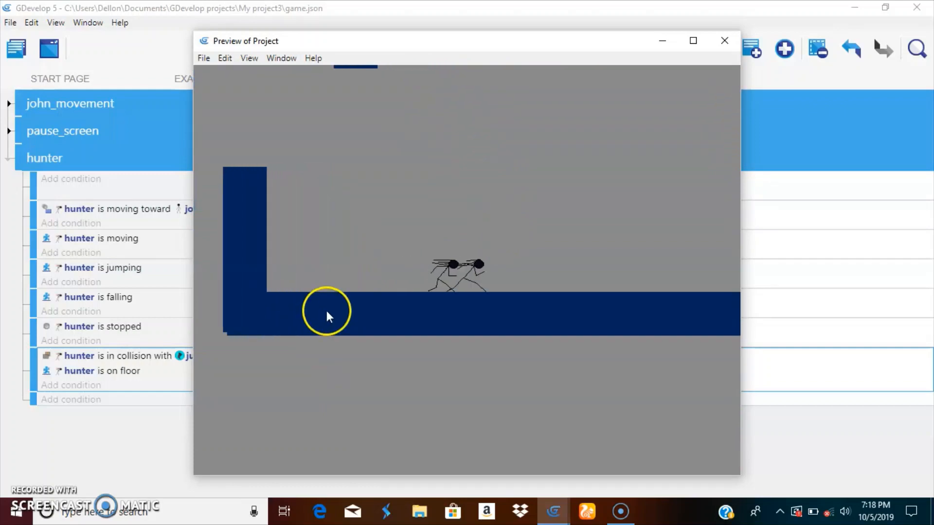
key(space)
key(space)
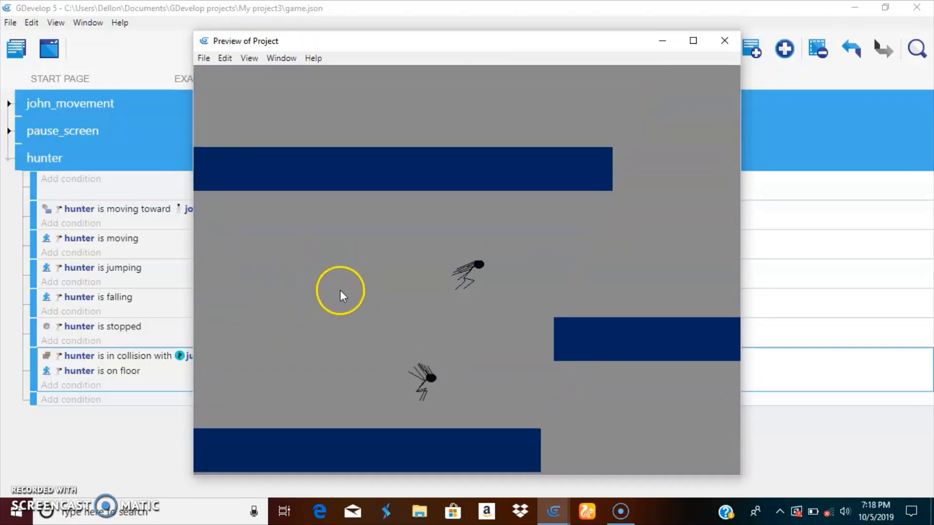
key(space)
key(Left)
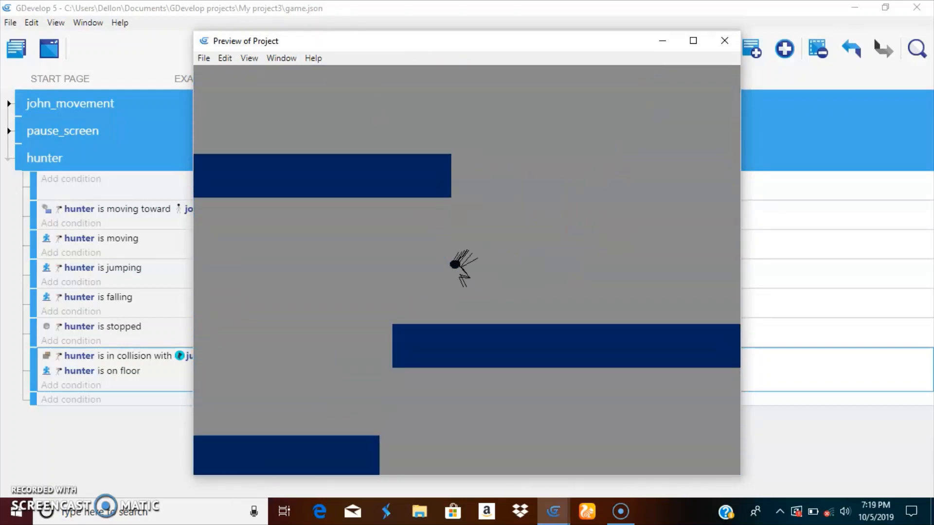
key(Right)
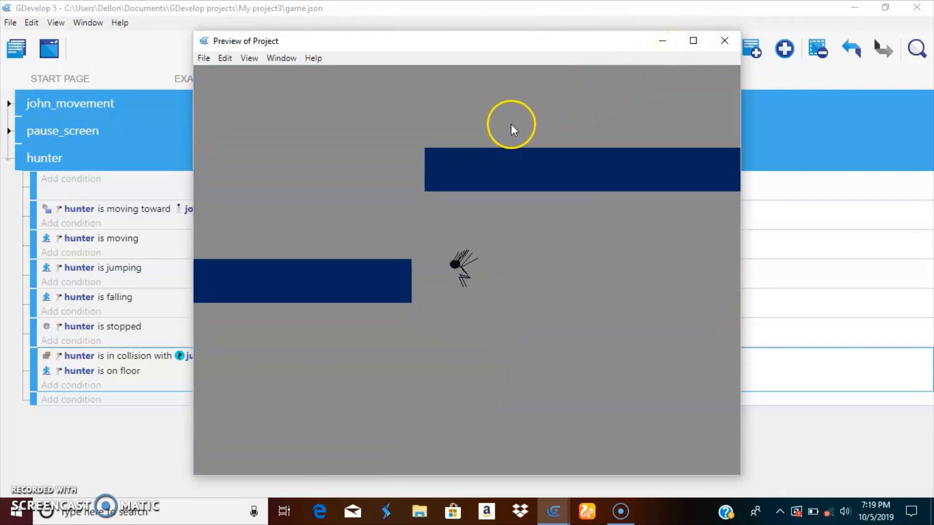
click(725, 40)
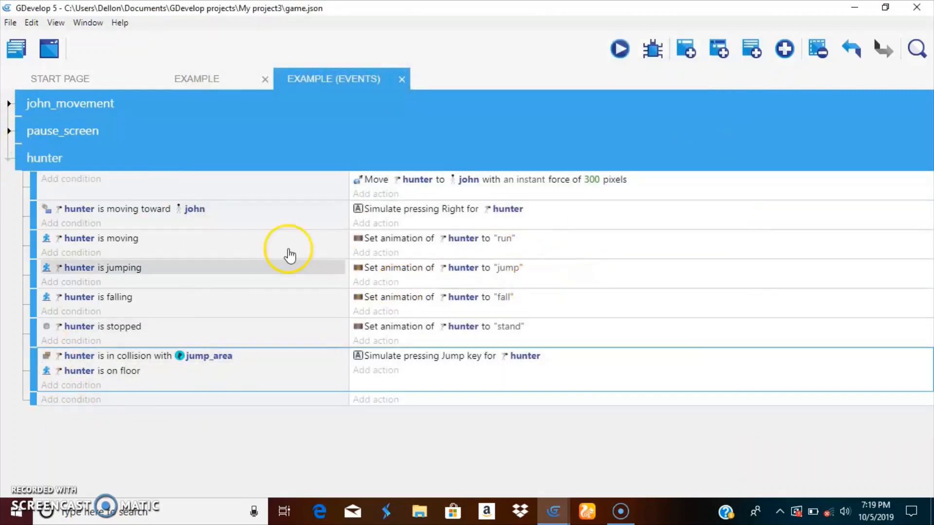
Place two more jump_area objects in the scene, one beside the last small block and one on the far platform at about X 1874, Y 744
click(174, 80)
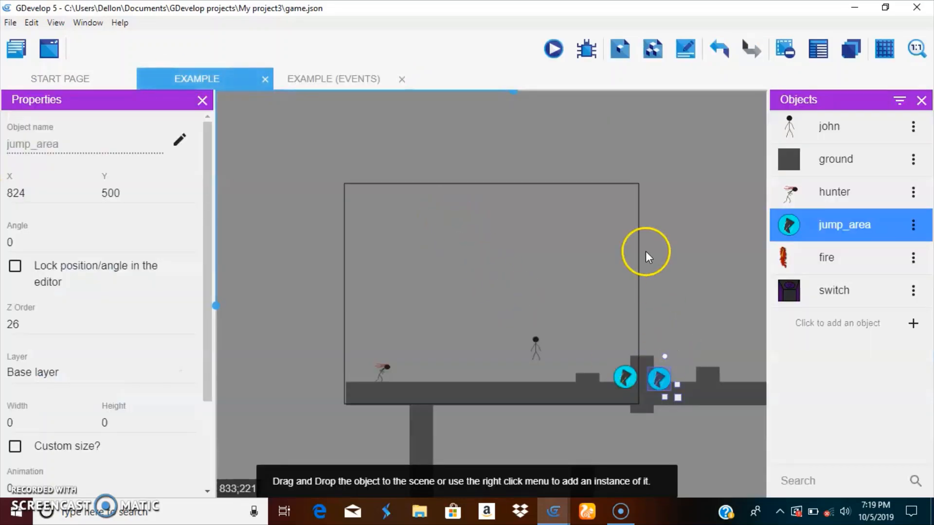
middle_drag(620, 262, 429, 283)
scroll(590, 273, down, 1)
middle_drag(622, 295, 507, 283)
drag(841, 222, 413, 381)
middle_drag(530, 290, 497, 212)
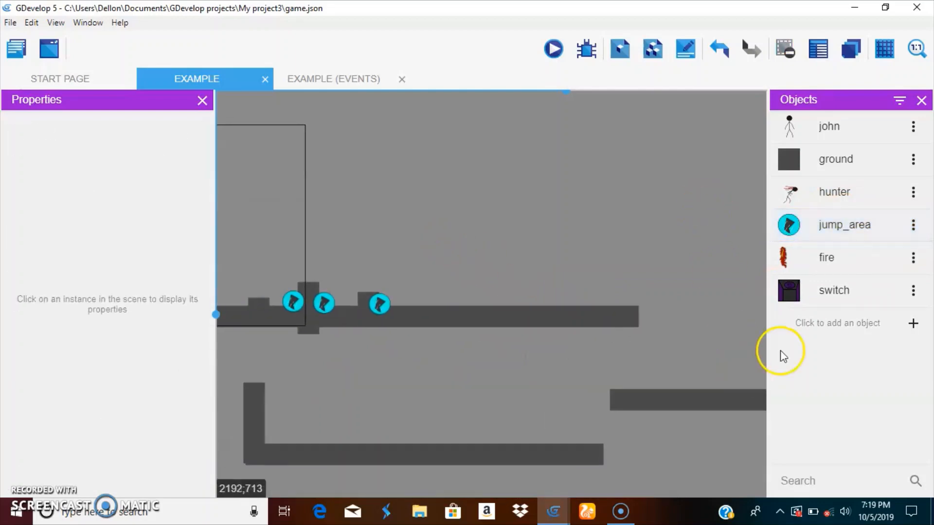
drag(774, 231, 676, 384)
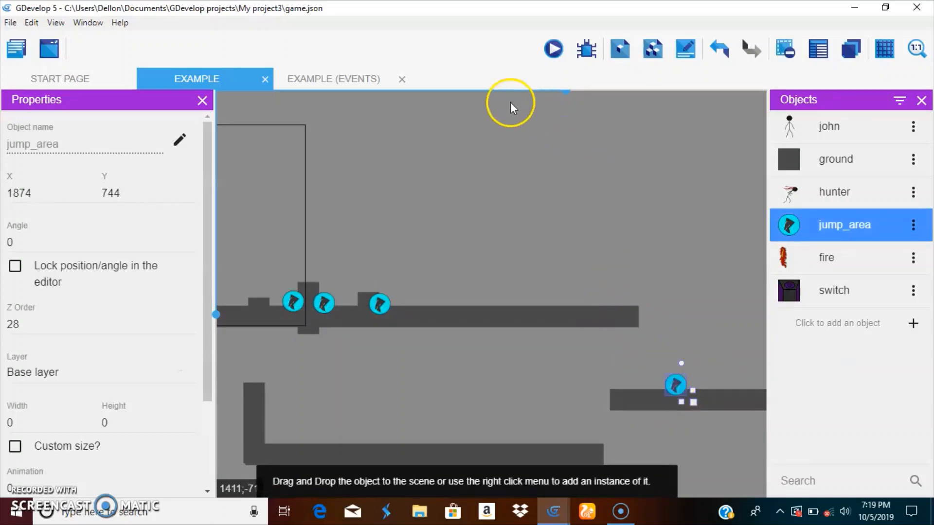
Preview the scene with the added jump areas, lead hunter over the blocks and far platform and back with john, and close the preview
click(554, 49)
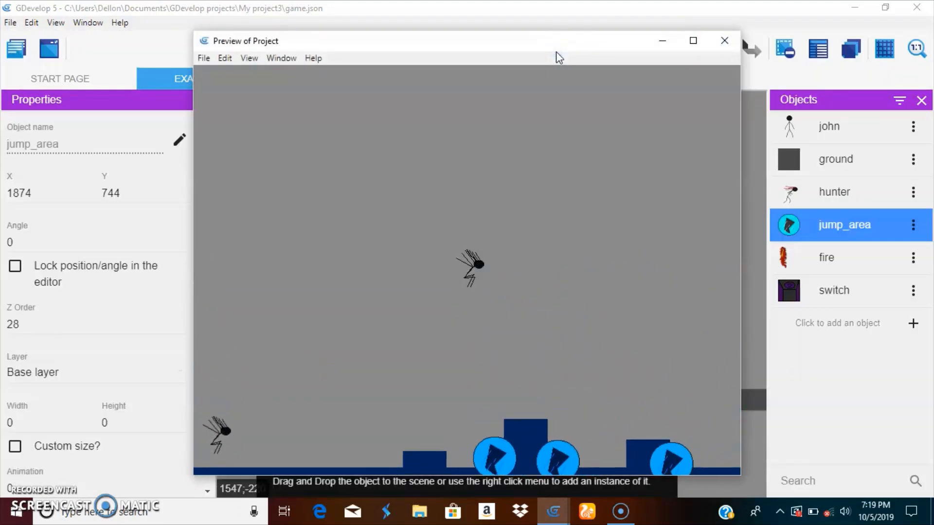
key(Left)
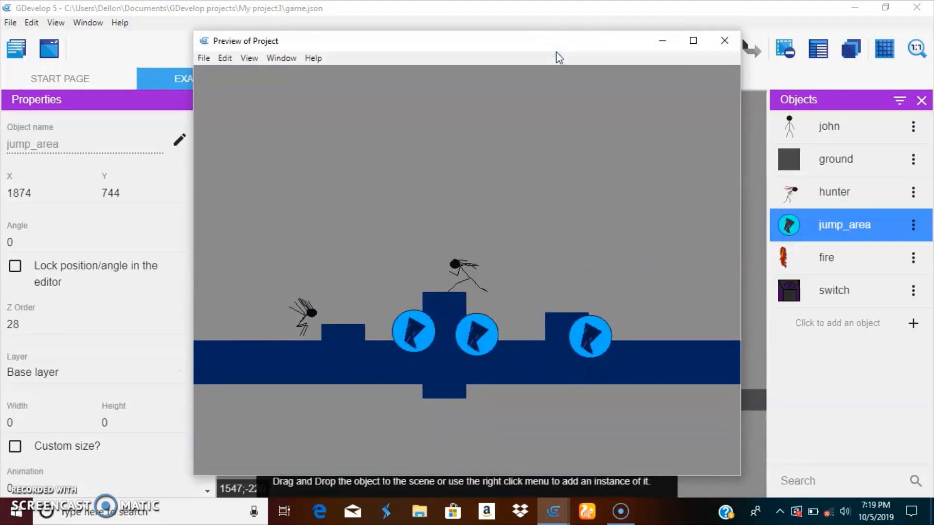
key(space)
key(Right)
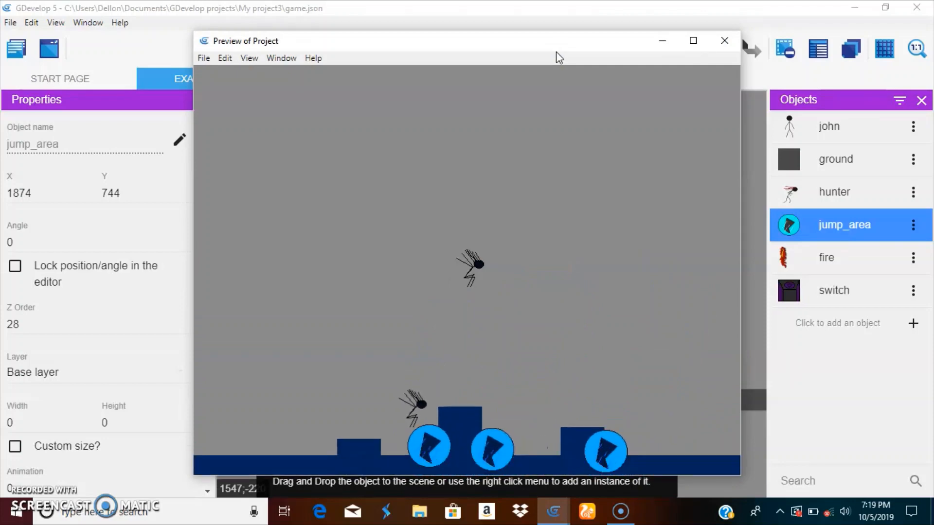
key(space)
key(space)
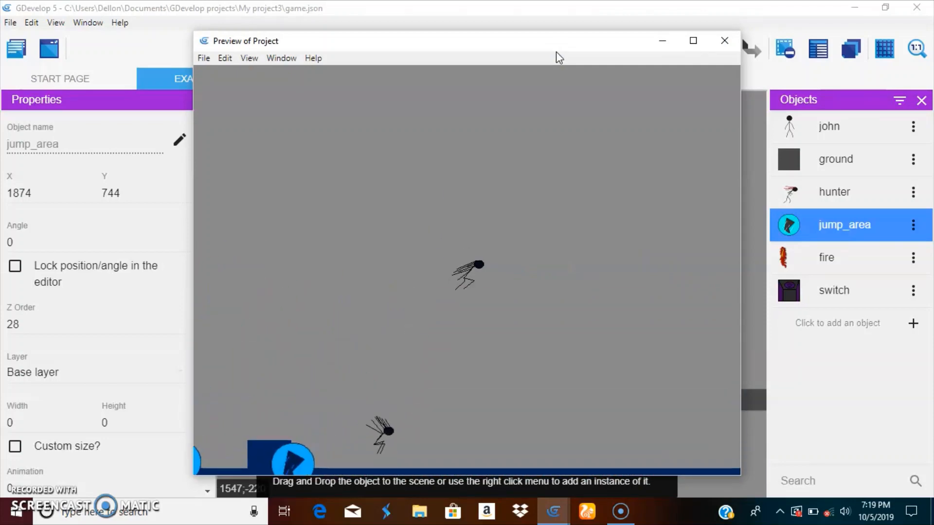
key(space)
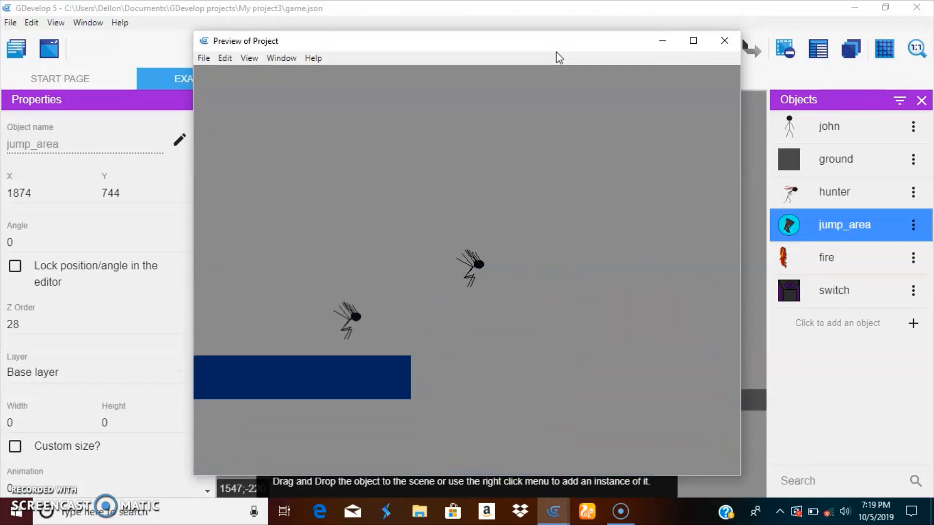
key(space)
key(Left)
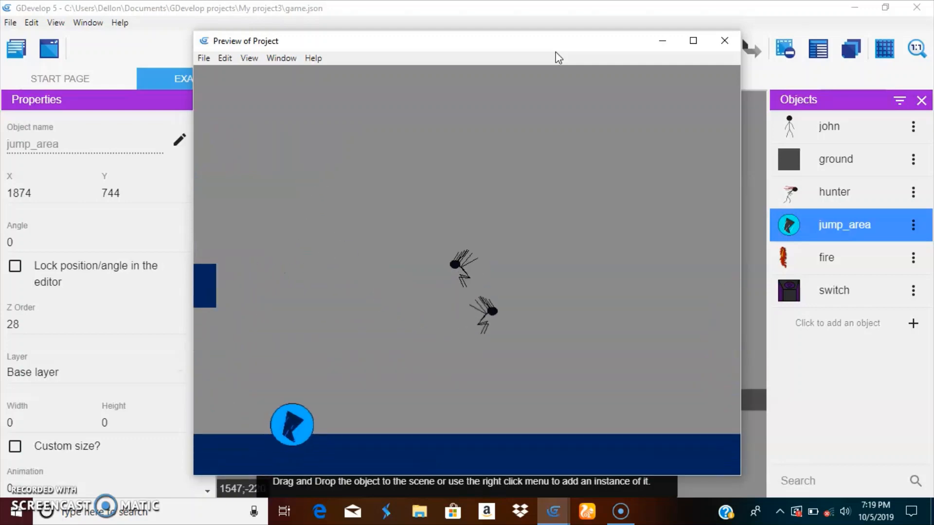
key(space)
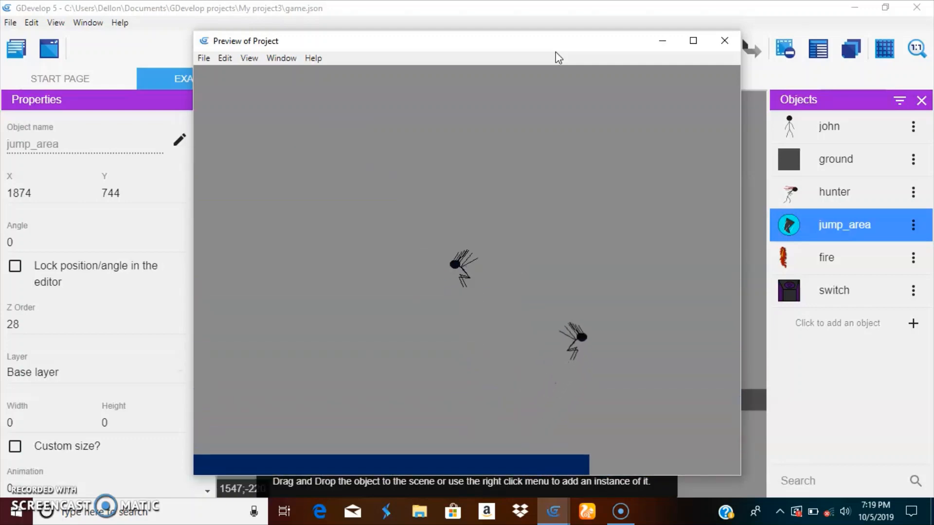
key(space)
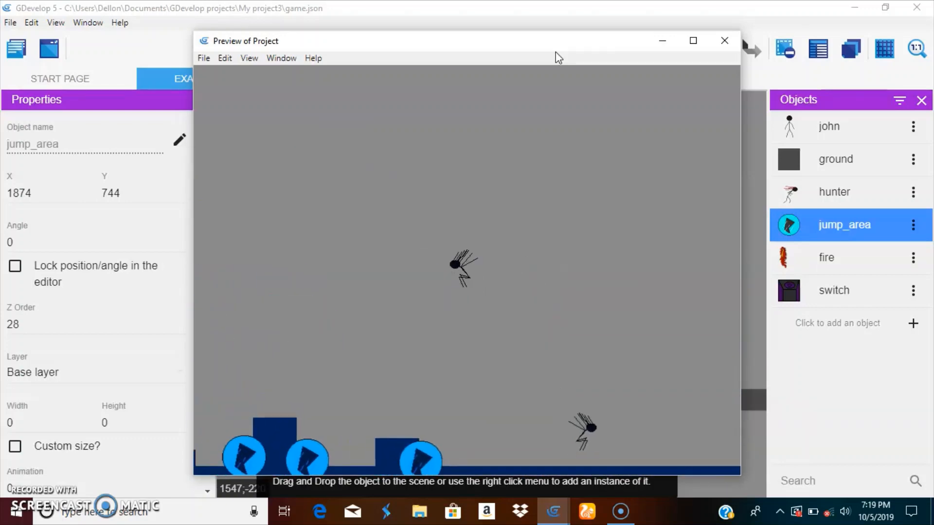
key(space)
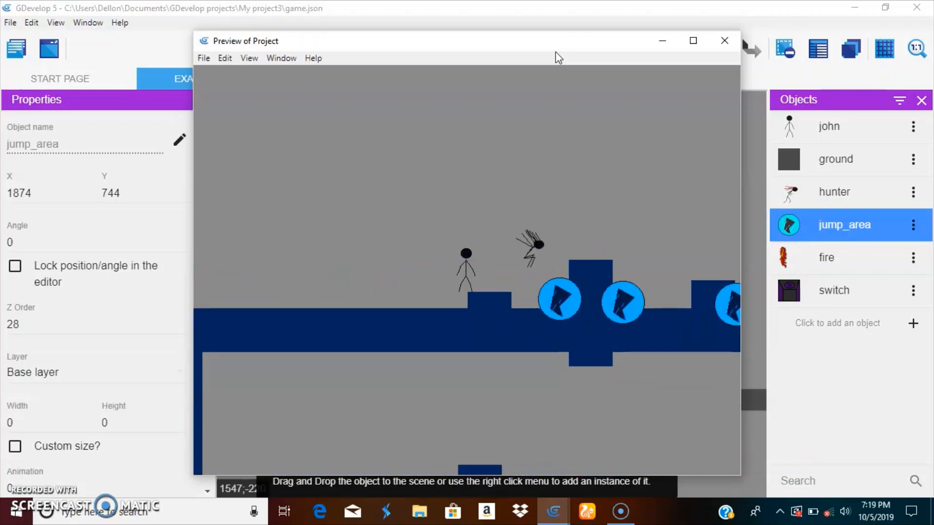
key(Left)
key(space)
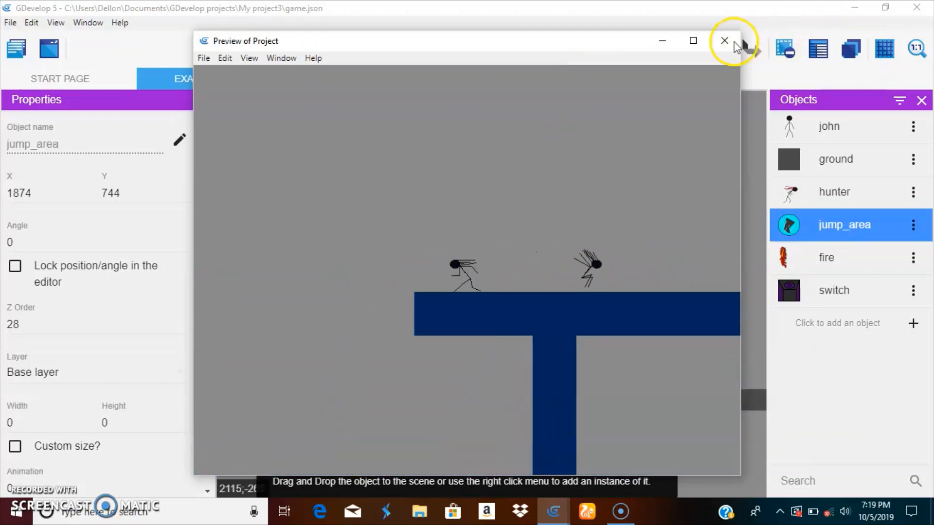
click(726, 41)
Collapse the hunter event group and add a new event group named "hide" below it
click(336, 78)
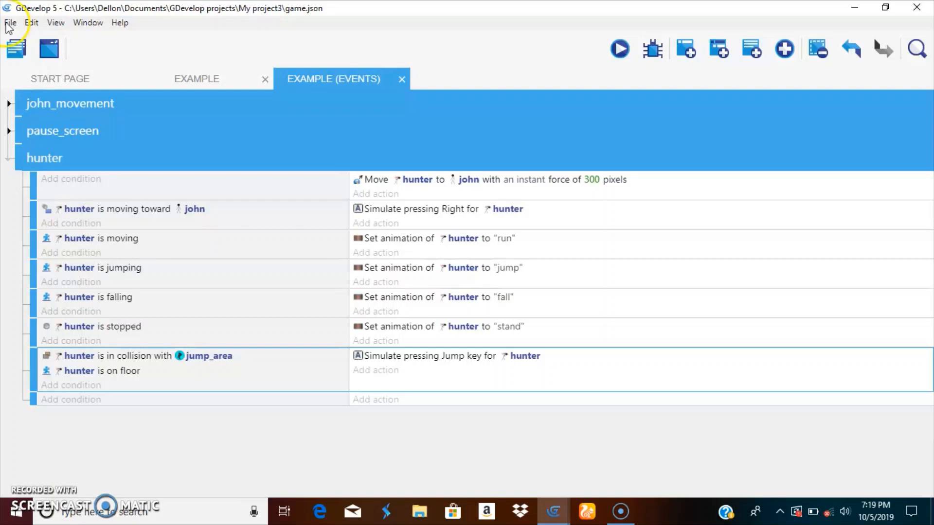
click(7, 161)
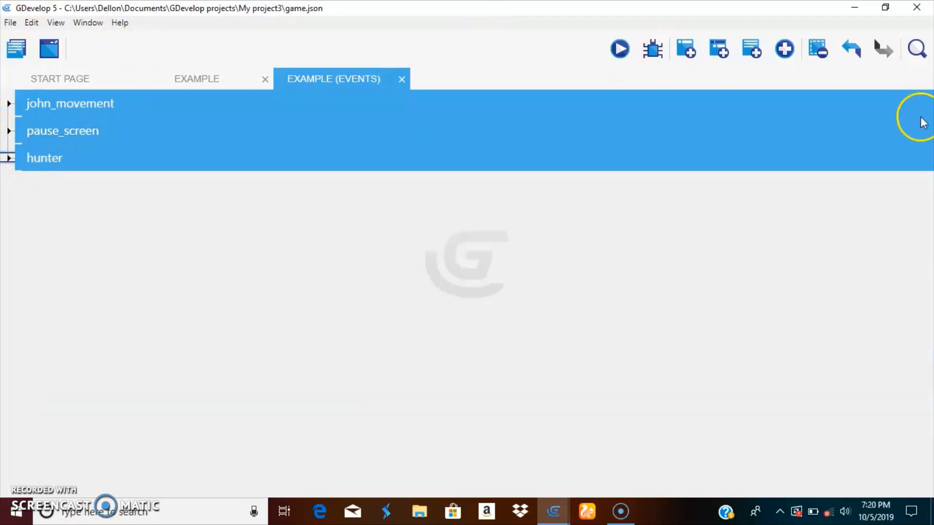
click(778, 51)
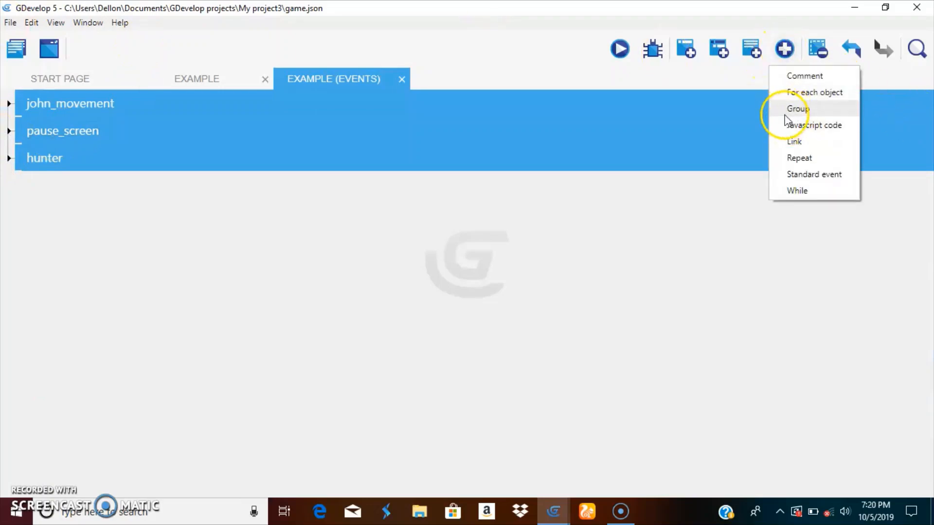
click(819, 111)
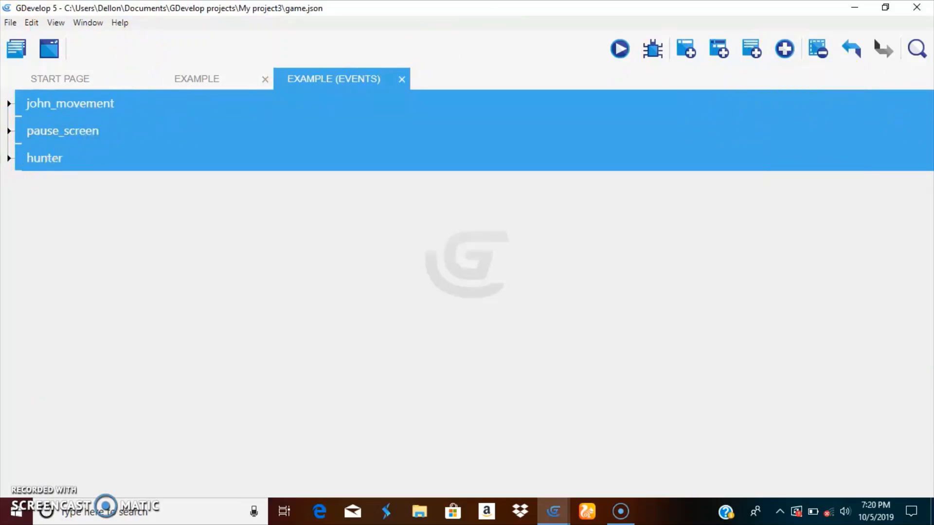
click(8, 158)
drag(31, 407, 7, 427)
click(9, 158)
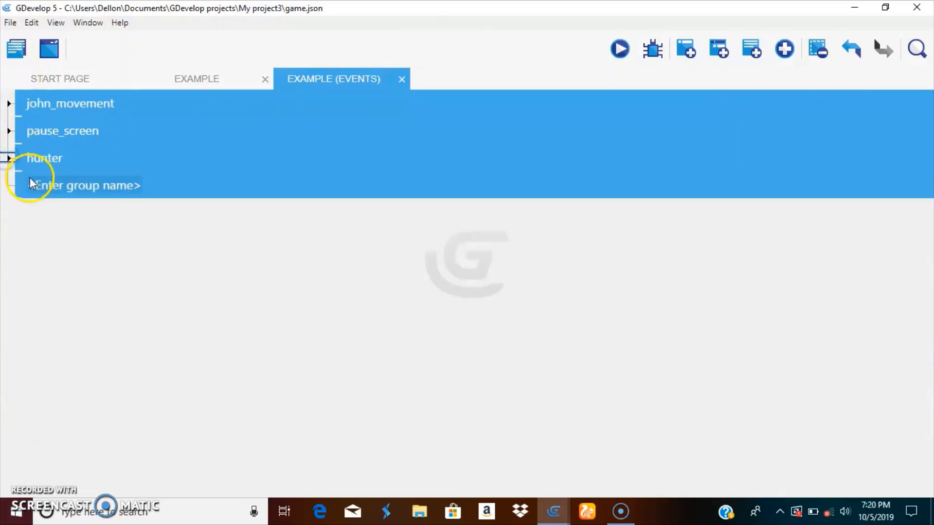
click(48, 183)
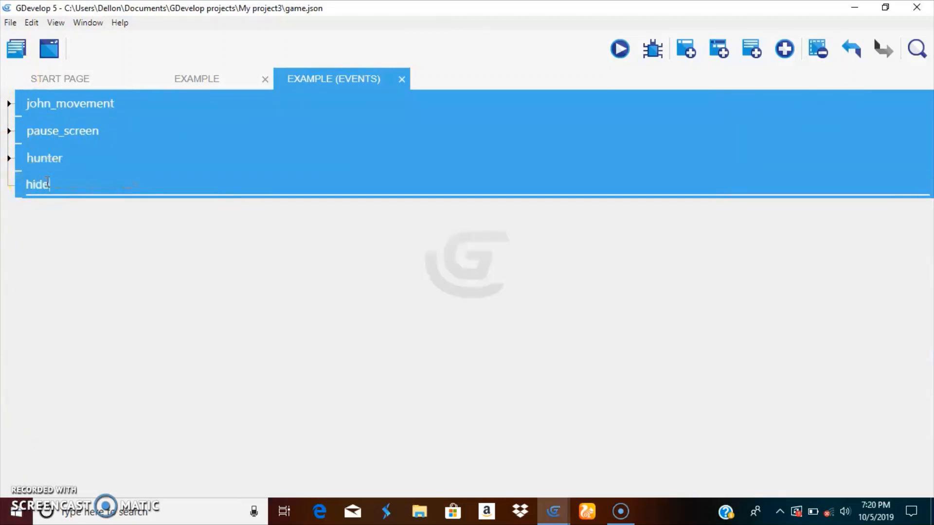
Add three empty sub-events under the hide group and give the first one the condition "At the beginning of the scene"
click(718, 49)
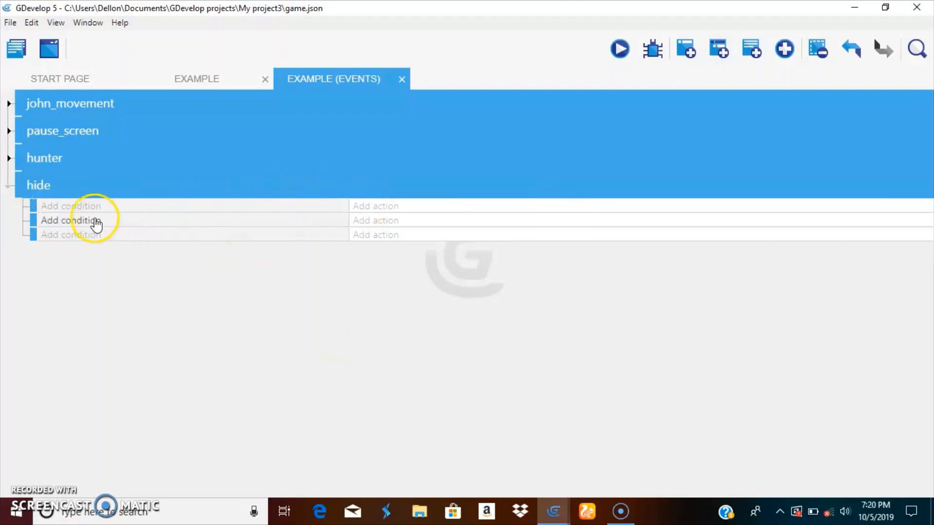
click(79, 196)
click(78, 206)
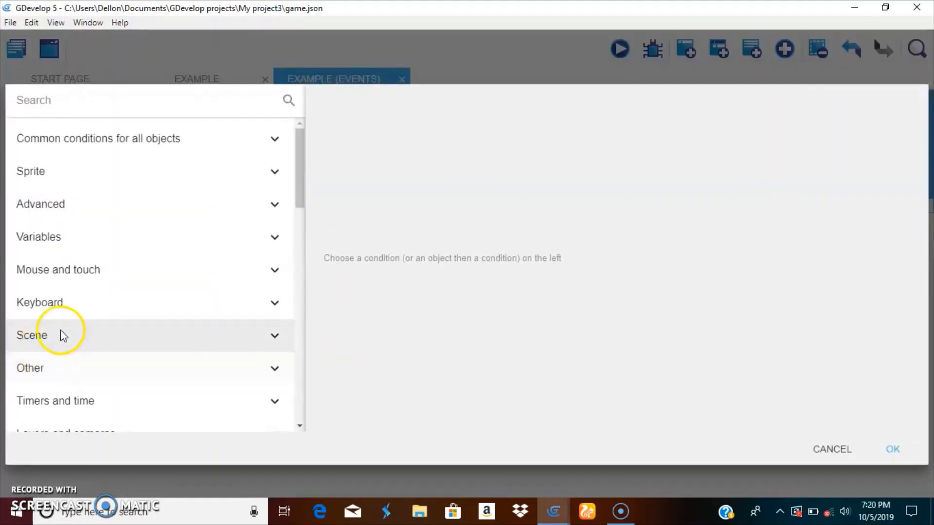
click(61, 333)
click(87, 377)
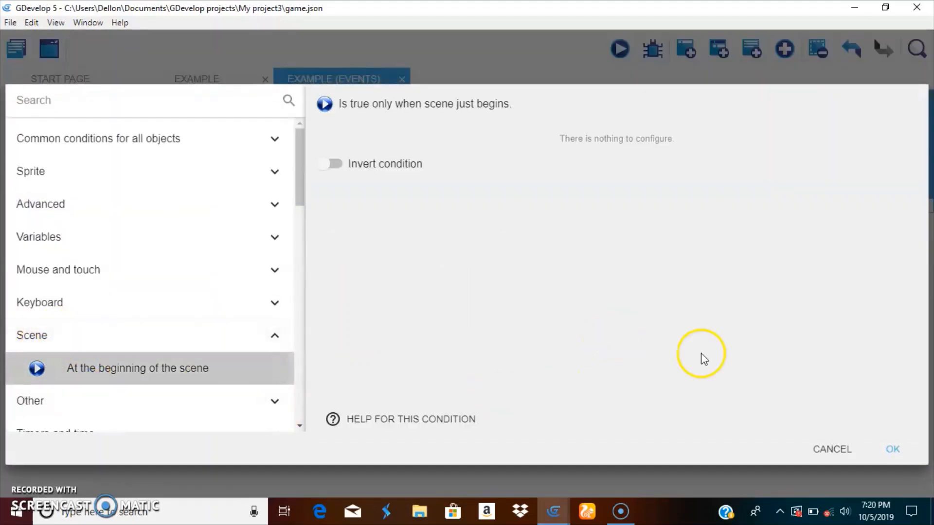
click(909, 443)
Add a Hide action for the jump_area object to the event at the beginning of the scene
click(379, 210)
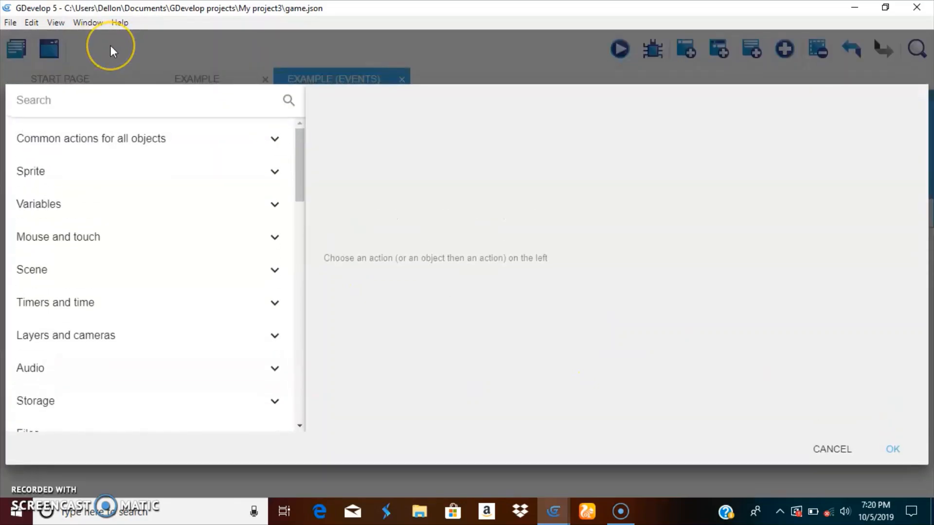
text(hide)
click(86, 141)
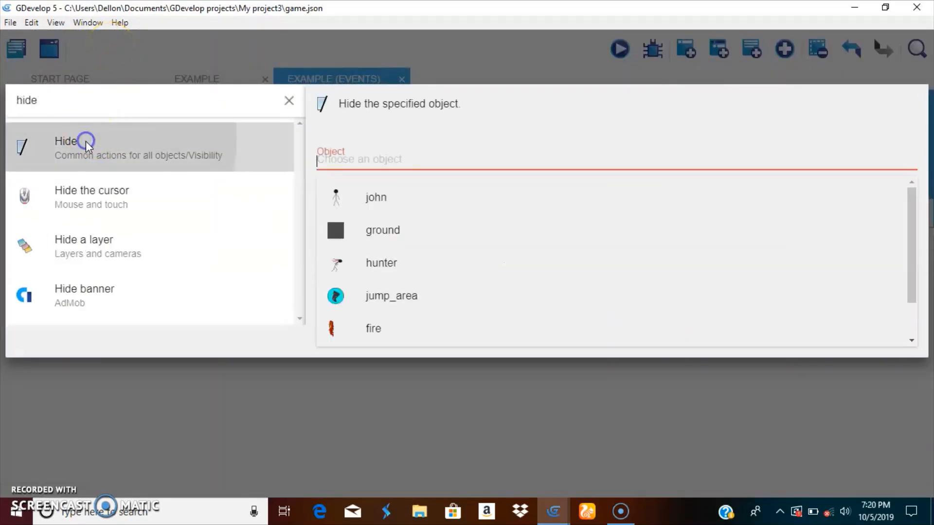
click(652, 304)
click(897, 337)
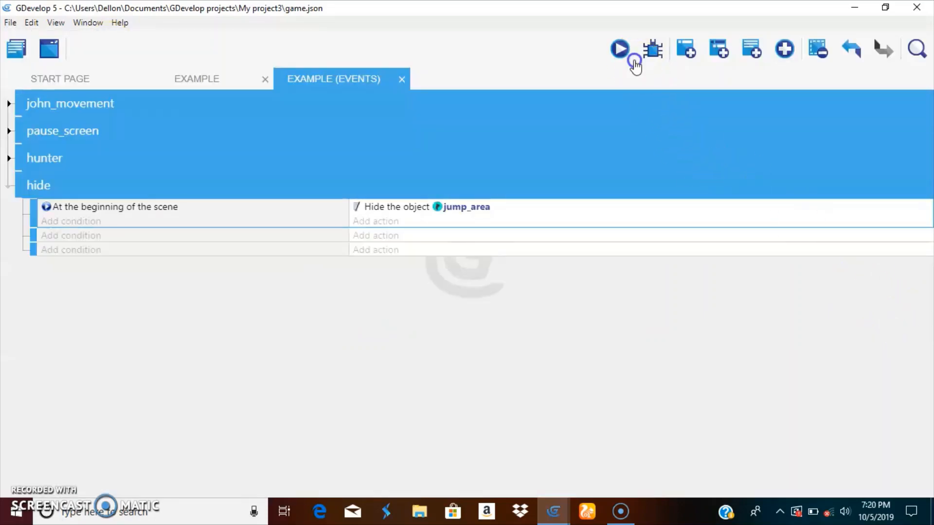
Preview the scene to check the hidden jump areas, run and jump john across the platforms with hunter chasing, and close the preview
click(632, 59)
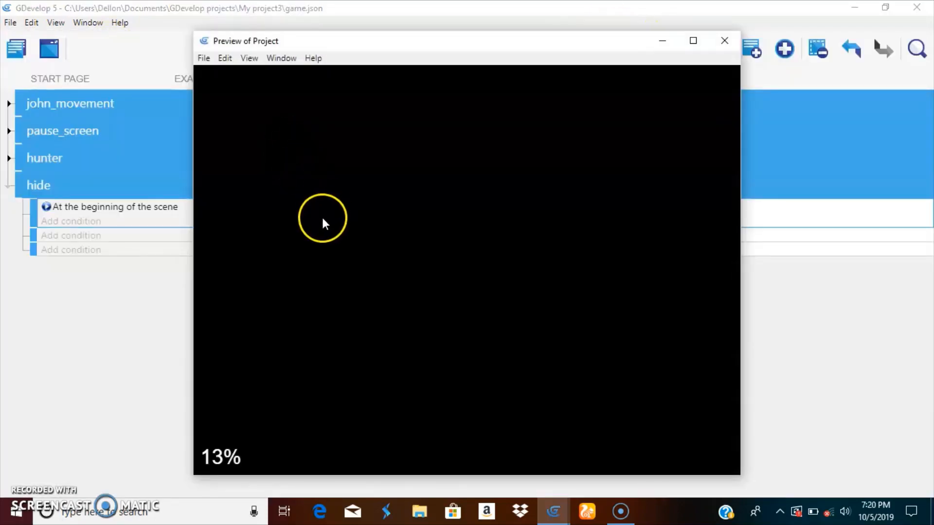
key(space)
key(Right)
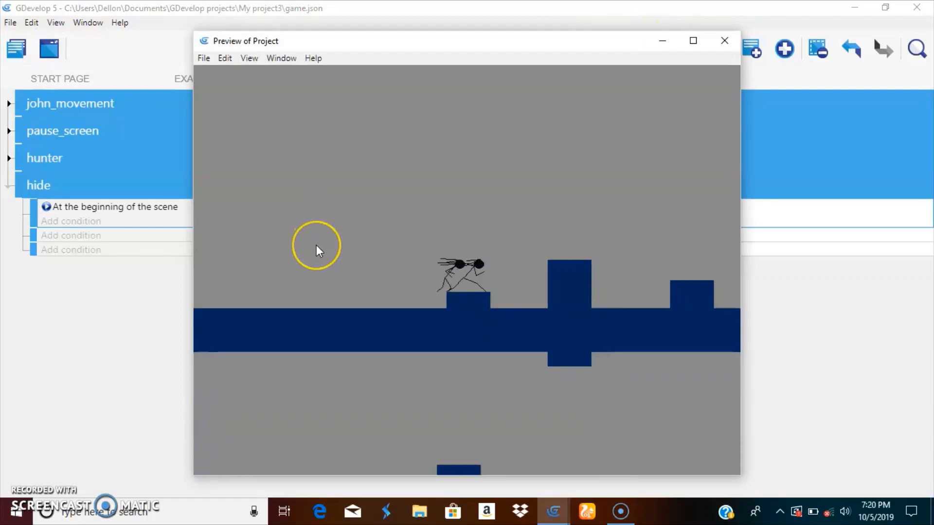
key(space)
key(Right)
key(space)
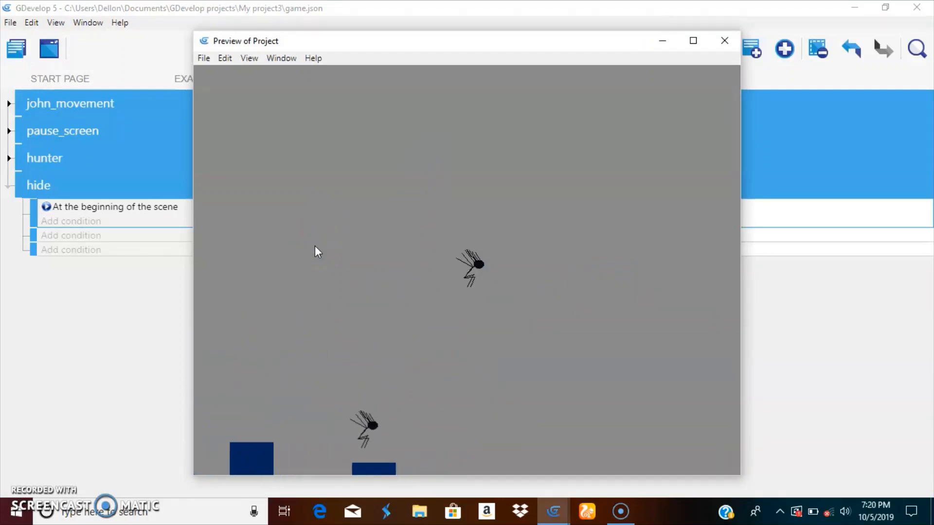
key(Right)
key(space)
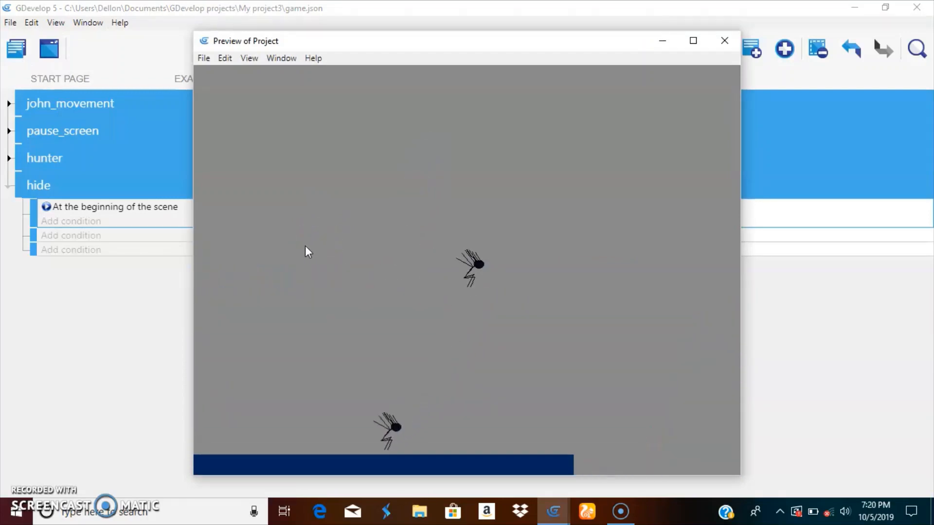
key(Left)
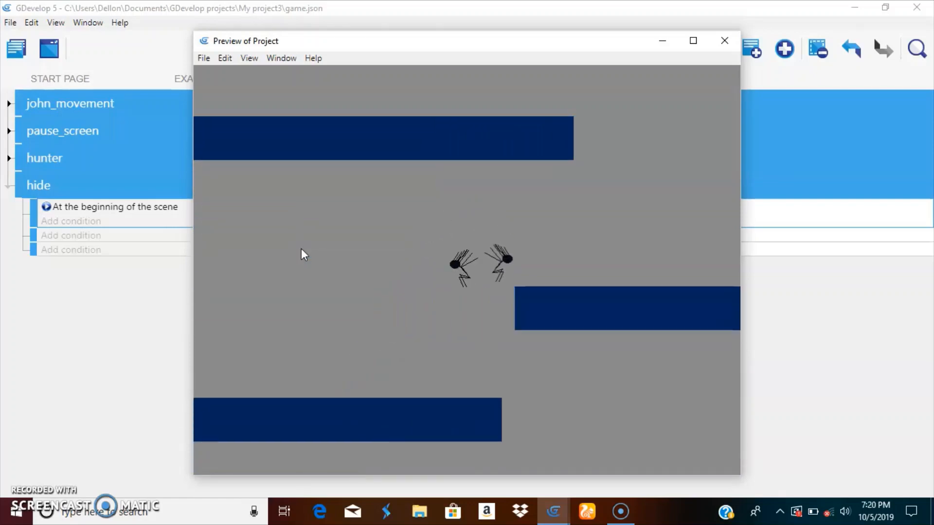
key(Right)
key(space)
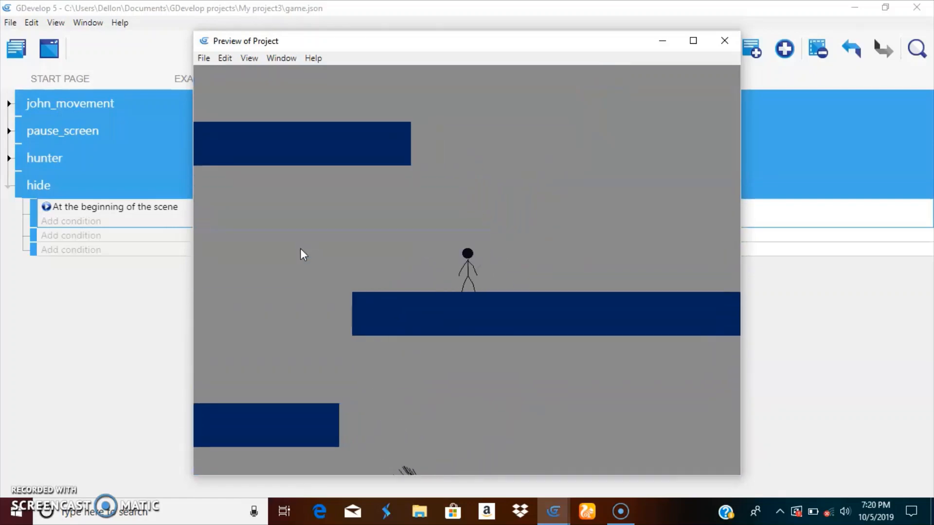
key(Left)
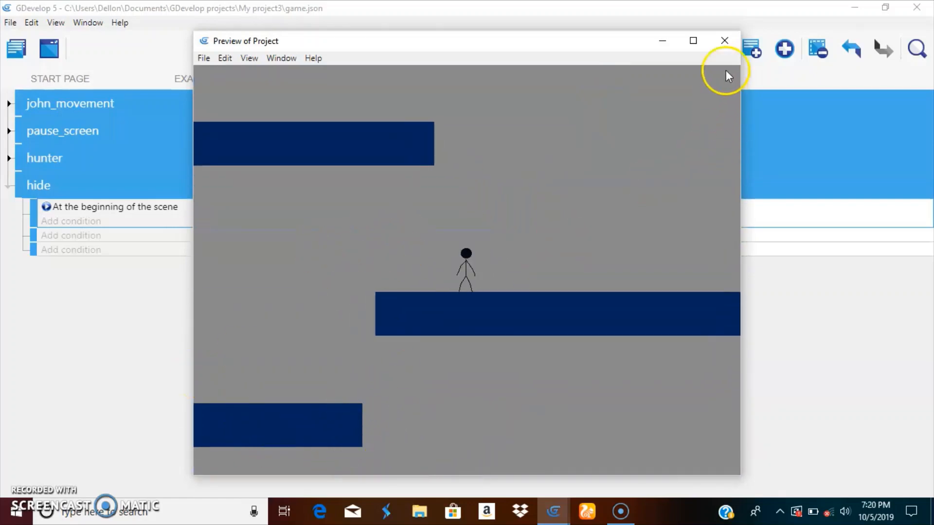
click(730, 41)
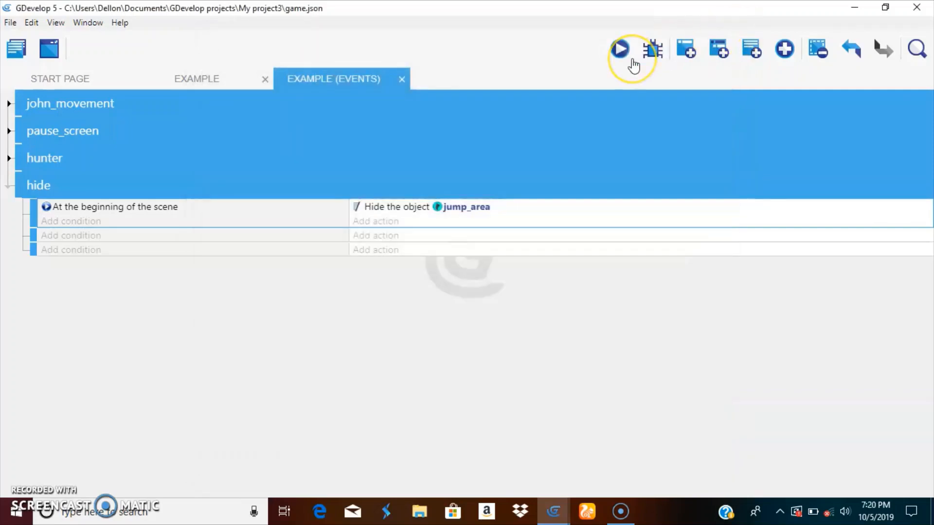